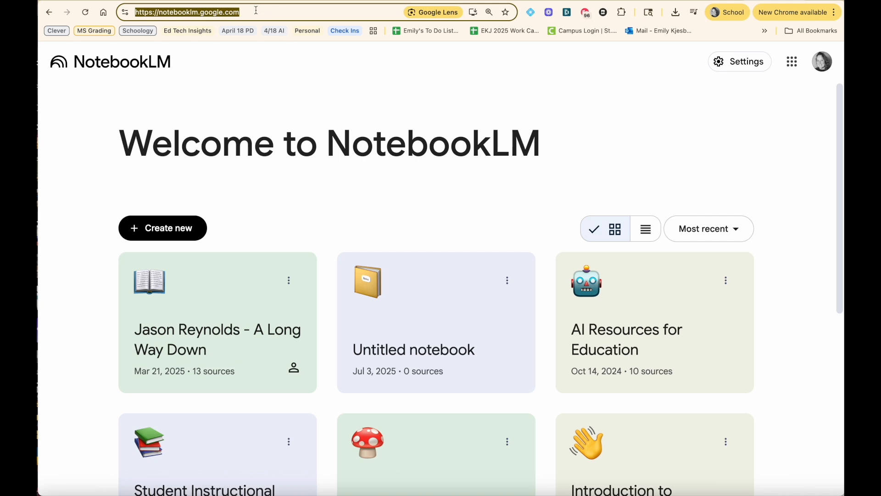
Step: Open the account menu to check which account is signed in, then close it
{"action": "left_click", "coordinate": [233, 79]}
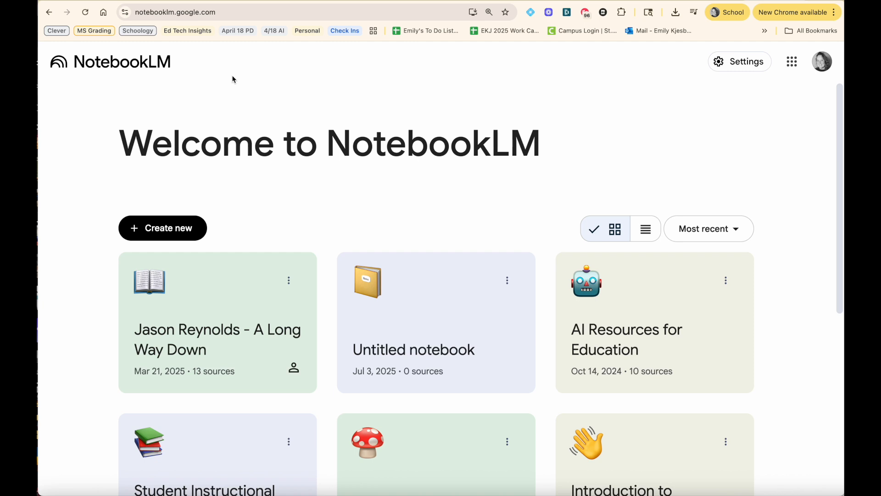
{"action": "left_click", "coordinate": [821, 67]}
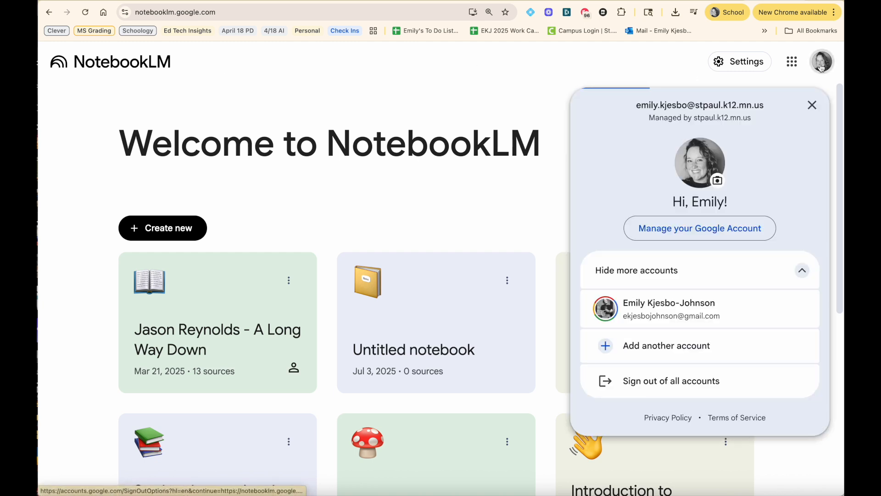
{"action": "left_click_drag", "start_coordinate": [769, 106], "coordinate": [695, 102]}
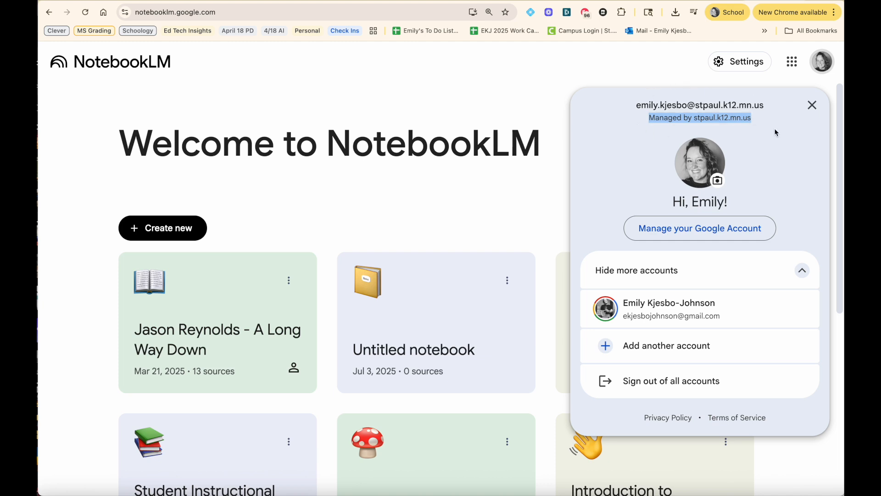
{"action": "left_click", "coordinate": [807, 109]}
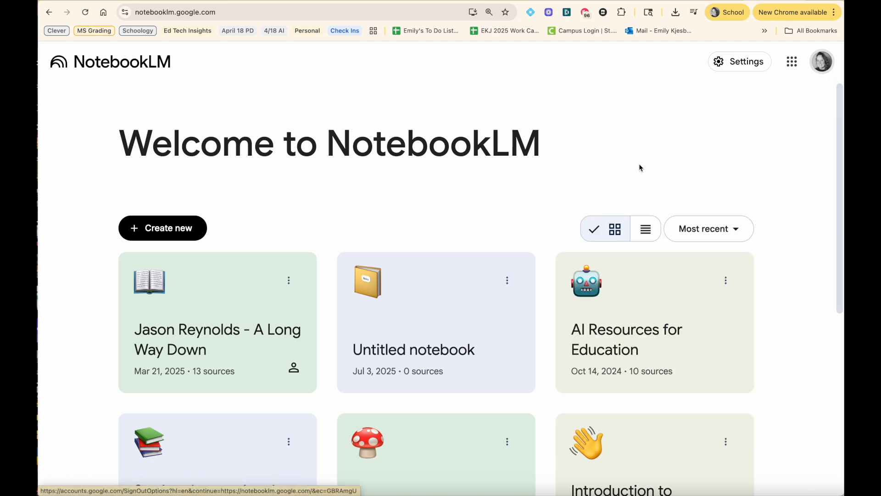
Step: Open the Invention Of The Lightbulb notebook from the notebook list
{"action": "scroll", "coordinate": [527, 150], "scroll_direction": "down", "scroll_amount": 5}
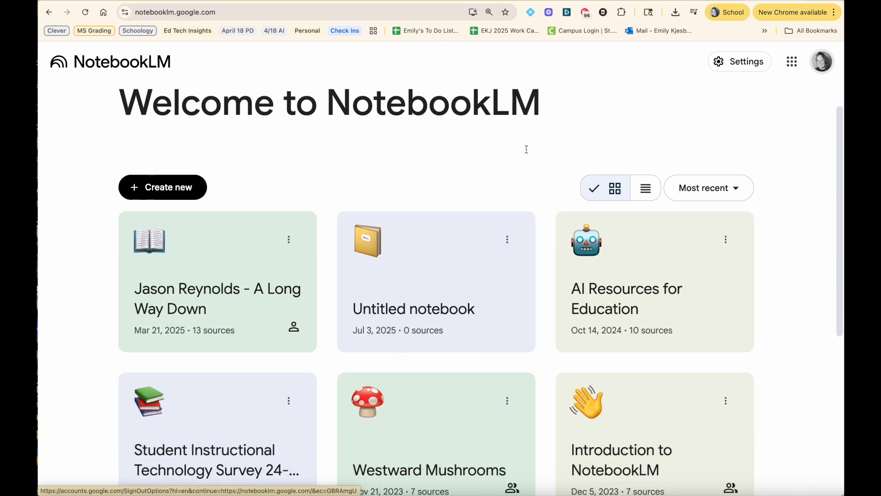
{"action": "scroll", "coordinate": [526, 149], "scroll_direction": "down", "scroll_amount": 4}
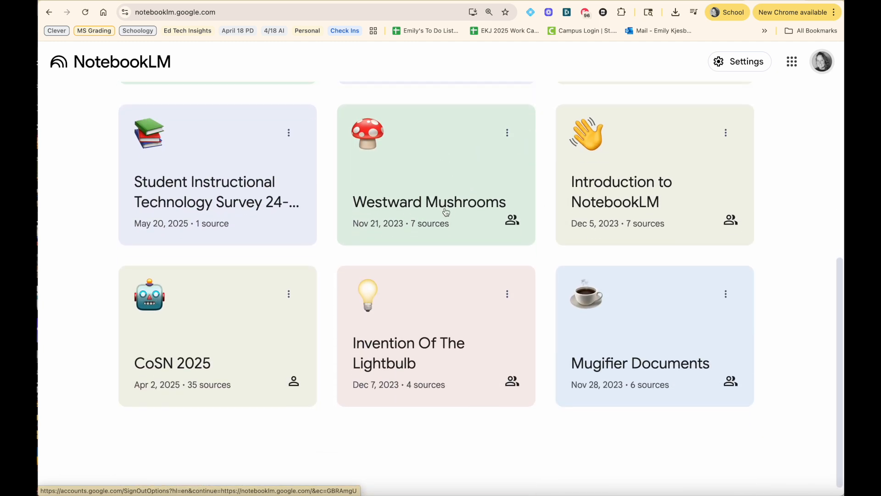
{"action": "left_click", "coordinate": [408, 355]}
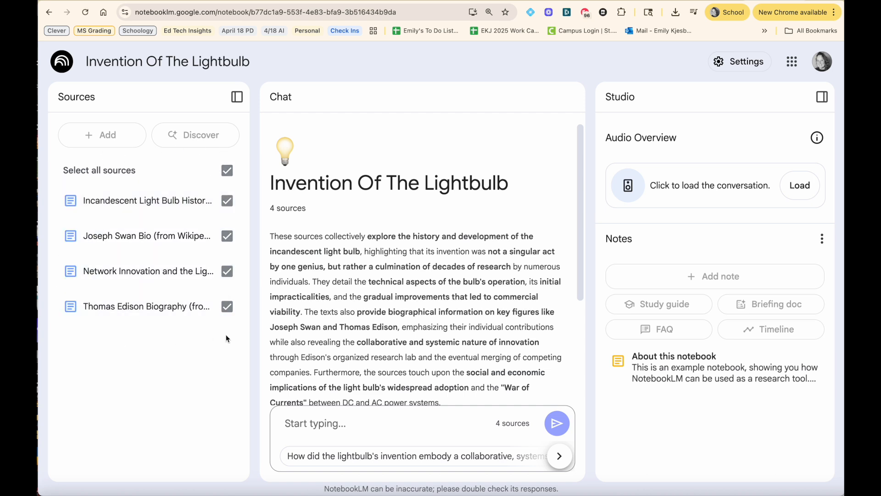
Step: Deselect all sources and select only the Incandescent Light Bulb History and Joseph Swan Bio sources
{"action": "left_click", "coordinate": [227, 170]}
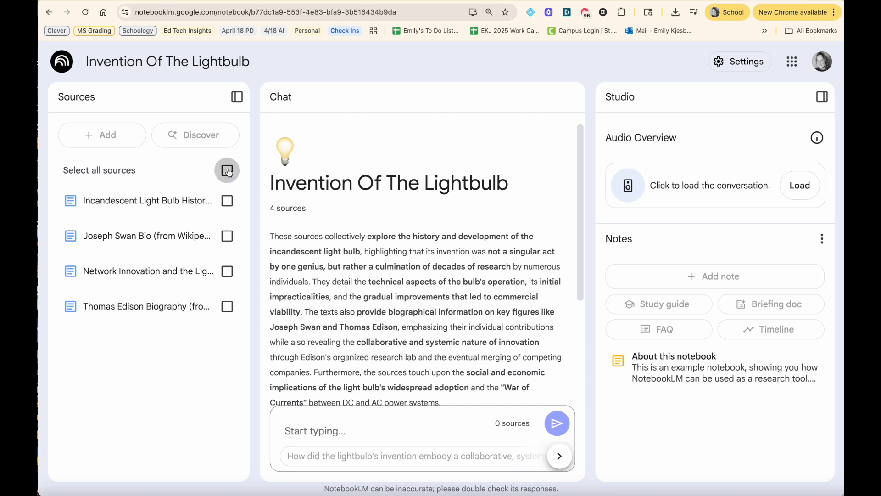
{"action": "left_click", "coordinate": [227, 200]}
{"action": "left_click", "coordinate": [228, 236]}
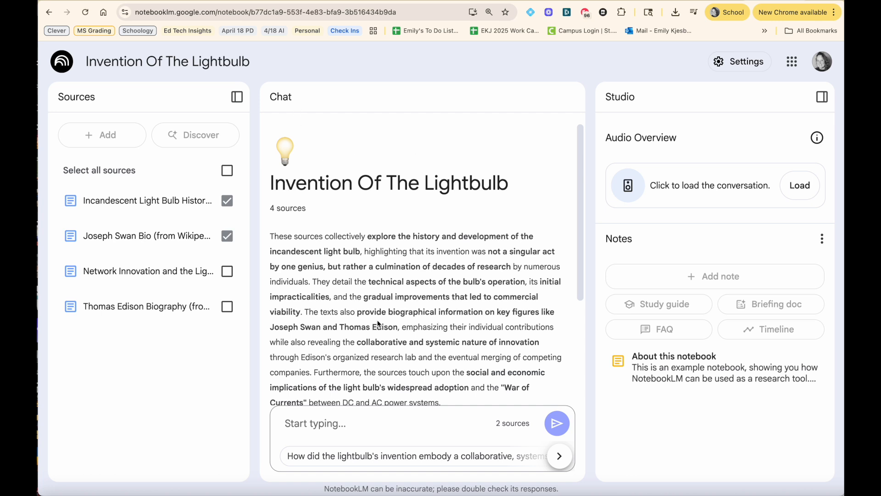
Step: Ask the suggested question about how the lightbulb's invention embodied a collaborative, systems-based approach to innovation
{"action": "scroll", "coordinate": [379, 324], "scroll_direction": "down", "scroll_amount": 2}
{"action": "left_click_drag", "start_coordinate": [270, 150], "coordinate": [483, 317]}
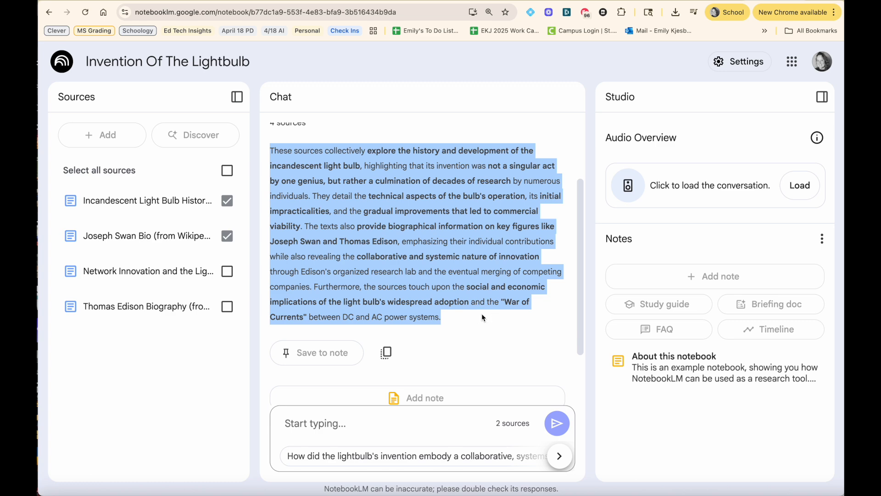
{"action": "scroll", "coordinate": [483, 316], "scroll_direction": "up", "scroll_amount": 2}
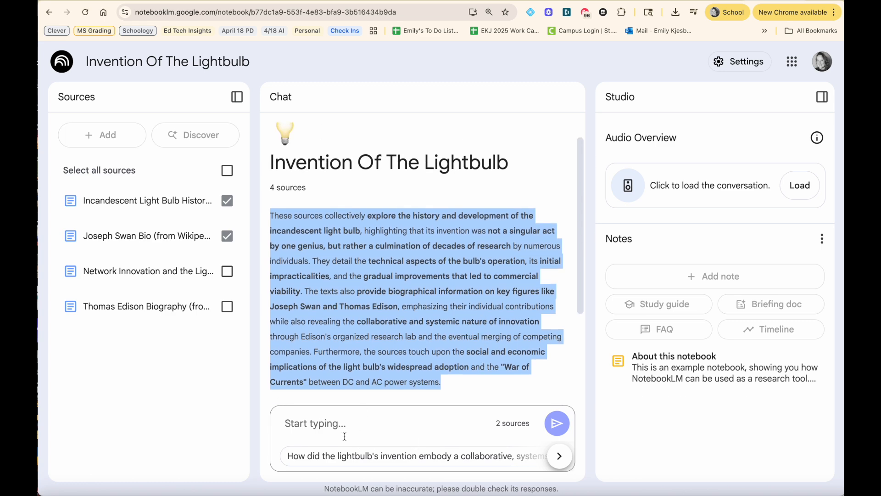
{"action": "left_click", "coordinate": [327, 423]}
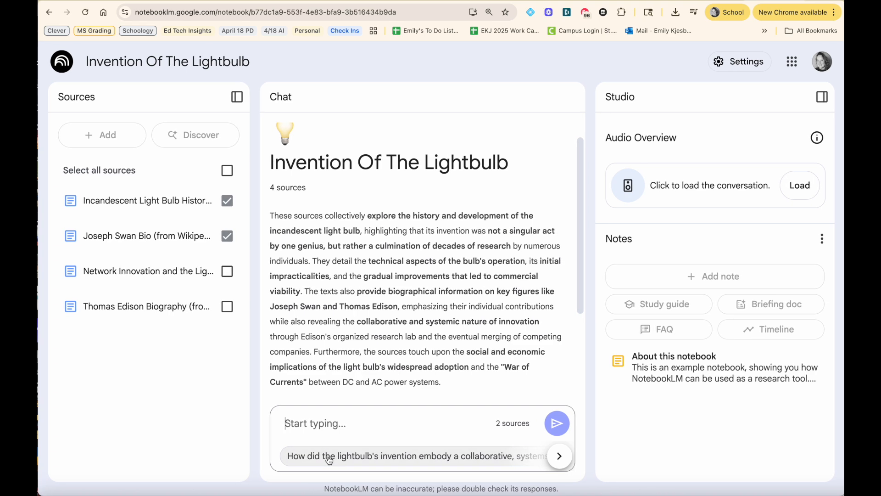
{"action": "left_click", "coordinate": [328, 459]}
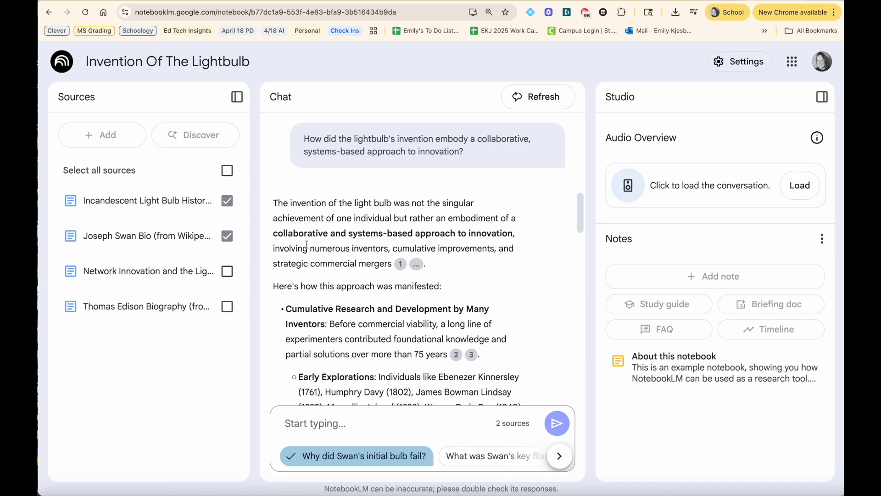
Step: Scroll through the answer and open citation 14 in the Edison and Swan merger section
{"action": "scroll", "coordinate": [307, 244], "scroll_direction": "down", "scroll_amount": 5}
{"action": "scroll", "coordinate": [307, 244], "scroll_direction": "down", "scroll_amount": 10}
{"action": "scroll", "coordinate": [308, 247], "scroll_direction": "down", "scroll_amount": 10}
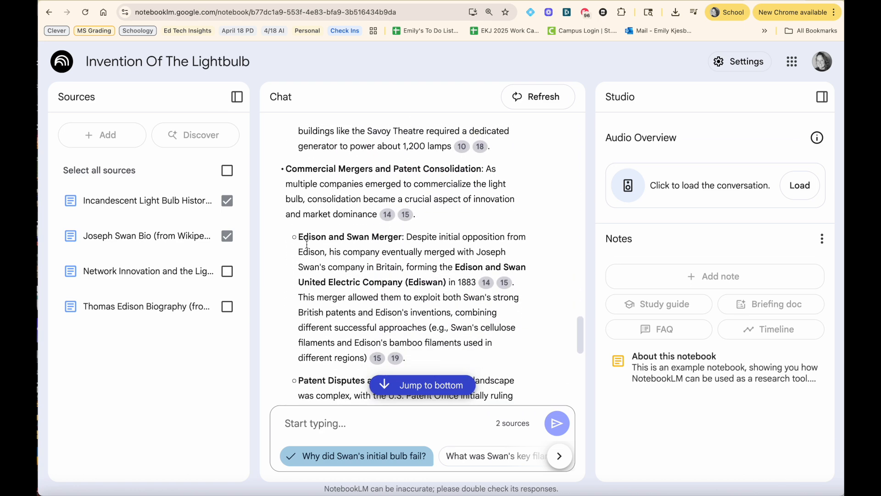
{"action": "scroll", "coordinate": [307, 244], "scroll_direction": "down", "scroll_amount": 2}
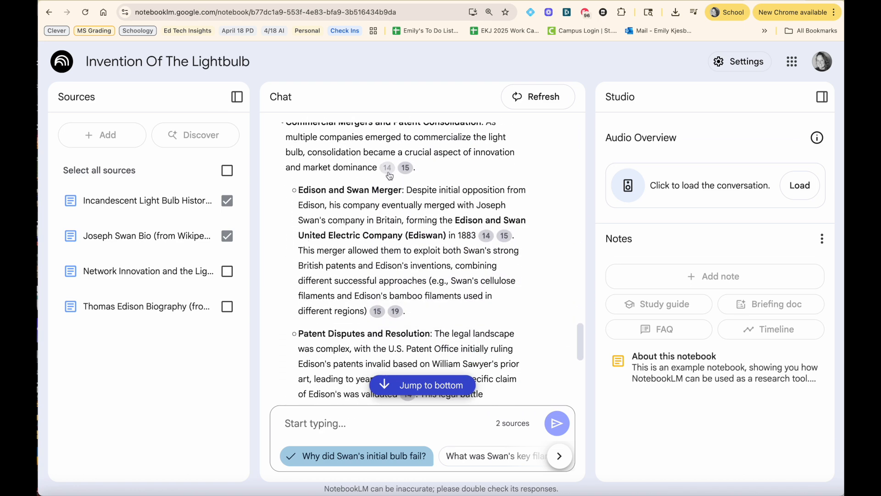
{"action": "mouse_move", "coordinate": [388, 170]}
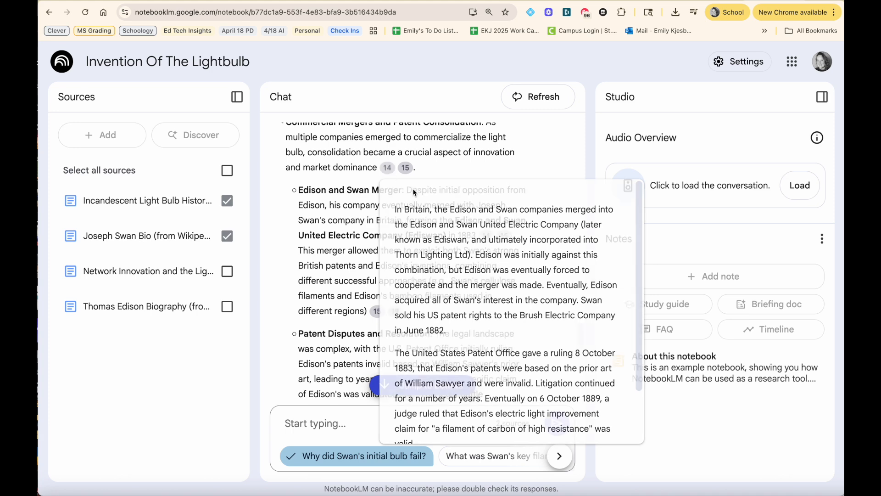
{"action": "left_click", "coordinate": [388, 168]}
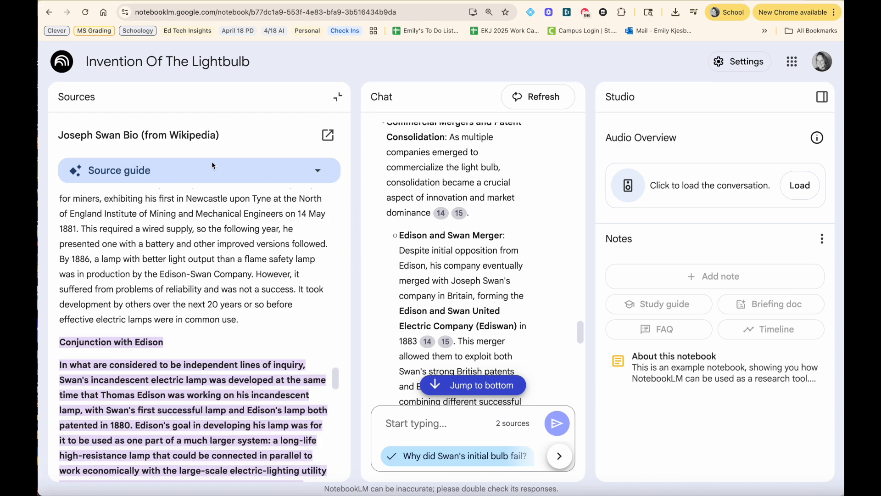
Step: Scroll through the cited passage in the Joseph Swan source, then close the source view
{"action": "scroll", "coordinate": [219, 437], "scroll_direction": "down", "scroll_amount": 5}
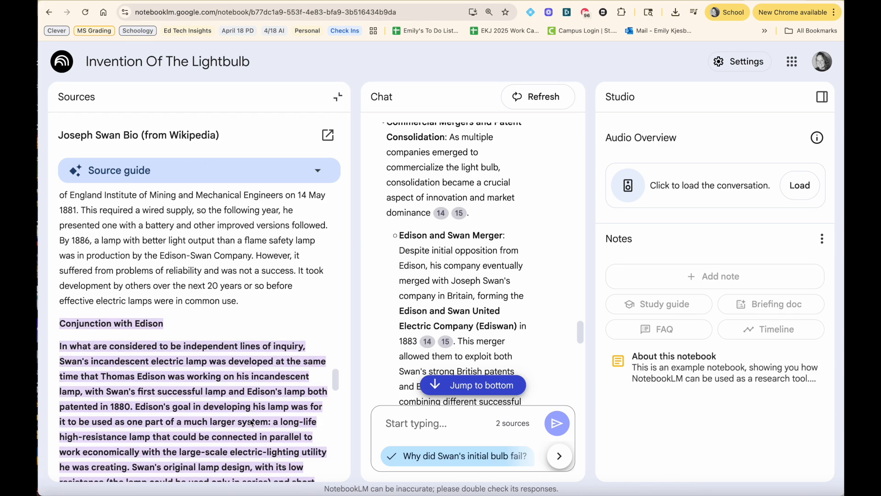
{"action": "scroll", "coordinate": [251, 423], "scroll_direction": "up", "scroll_amount": 5}
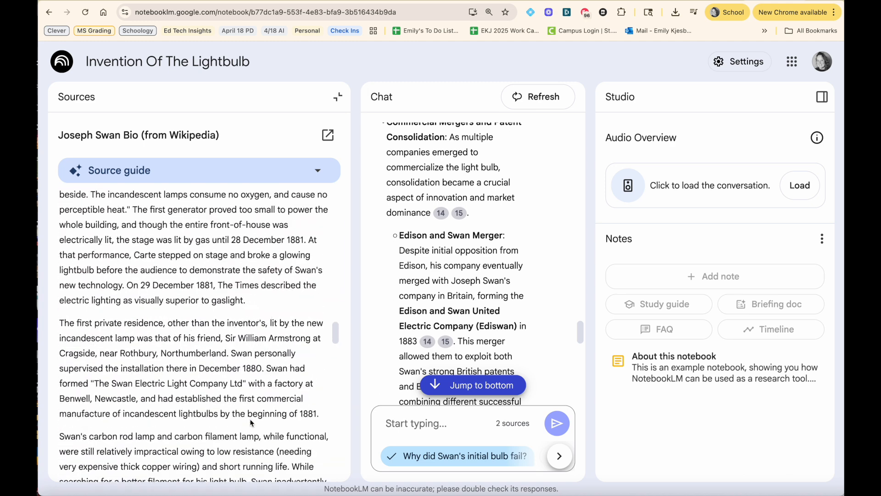
{"action": "left_click", "coordinate": [338, 97]}
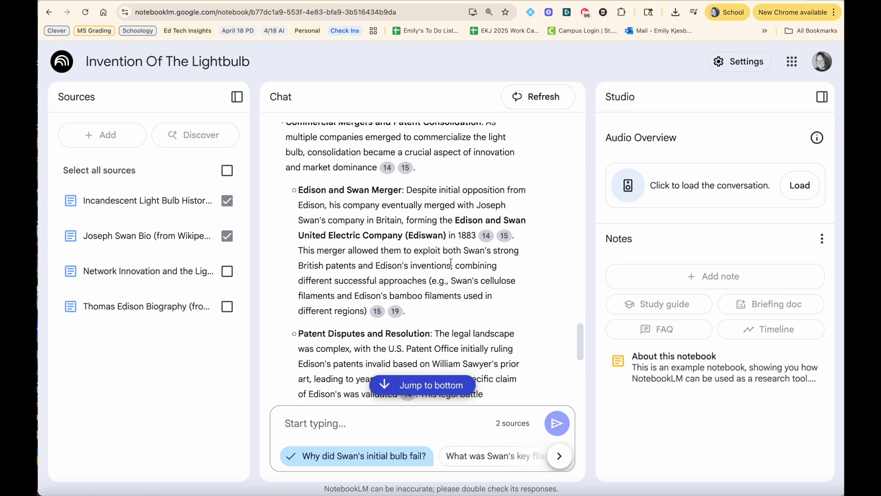
Step: Scroll to the end of the chat answer to read its conclusion
{"action": "scroll", "coordinate": [449, 261], "scroll_direction": "down", "scroll_amount": 3}
{"action": "scroll", "coordinate": [451, 262], "scroll_direction": "down", "scroll_amount": 3}
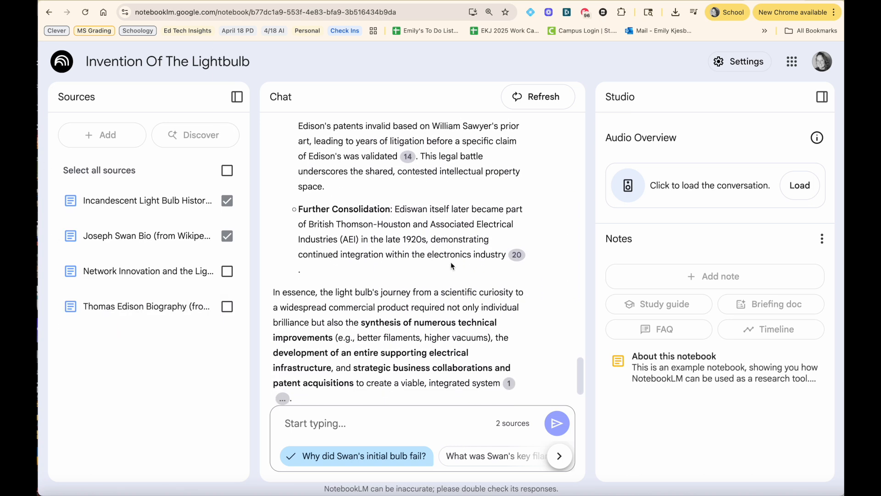
{"action": "mouse_move", "coordinate": [518, 257]}
Step: Return to the notebook list and open the Jason Reynolds - A Long Way Down notebook
{"action": "left_click", "coordinate": [51, 13]}
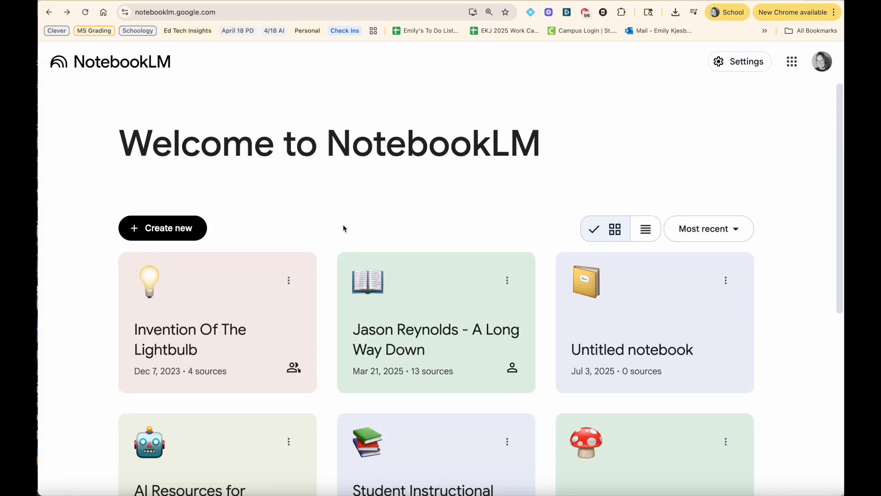
{"action": "scroll", "coordinate": [343, 228], "scroll_direction": "down", "scroll_amount": 3}
{"action": "left_click", "coordinate": [441, 260]}
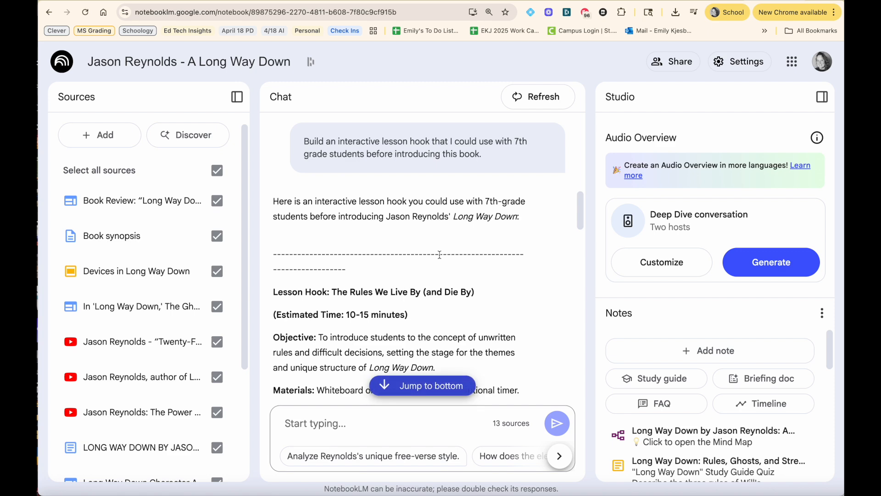
Step: Scroll through the notebook's chat summary and its list of sources
{"action": "scroll", "coordinate": [493, 249], "scroll_direction": "up", "scroll_amount": 10}
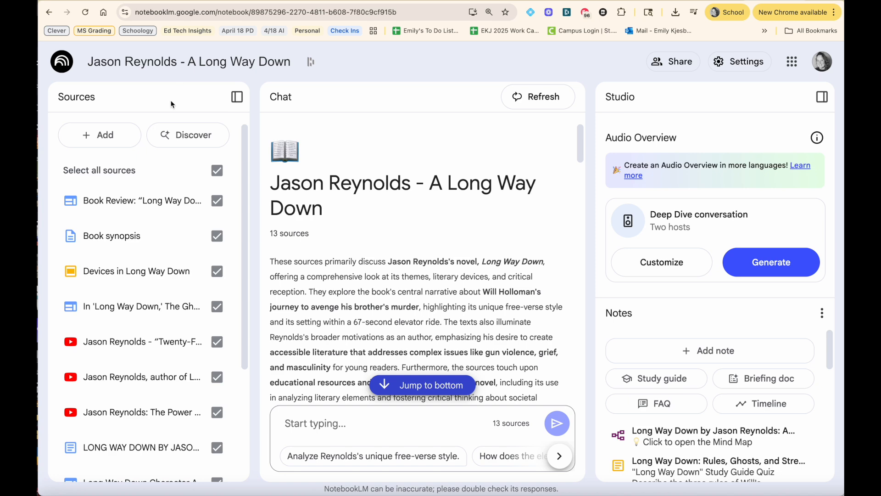
{"action": "scroll", "coordinate": [140, 241], "scroll_direction": "down", "scroll_amount": 2}
{"action": "scroll", "coordinate": [137, 244], "scroll_direction": "down", "scroll_amount": 5}
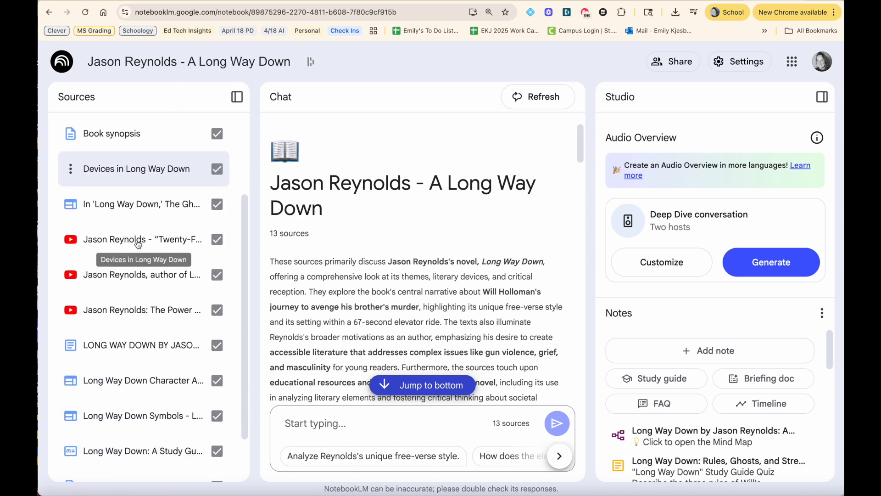
{"action": "scroll", "coordinate": [137, 244], "scroll_direction": "up", "scroll_amount": 7}
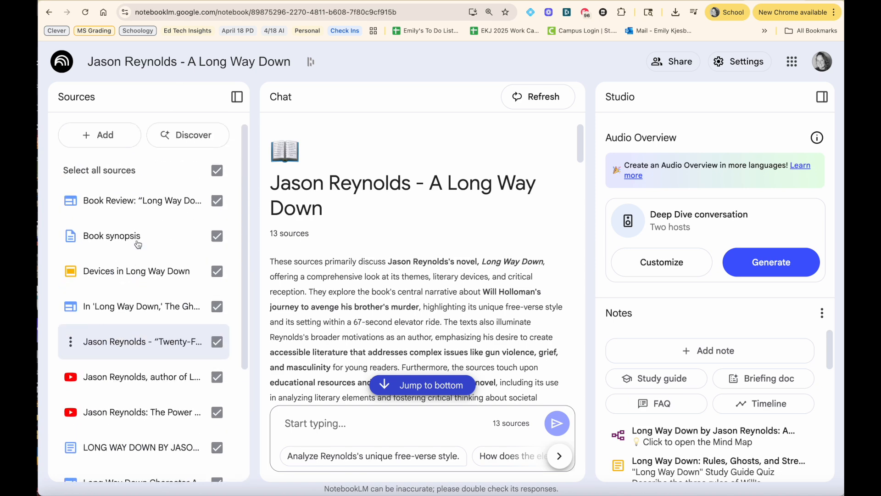
Step: Open the Add sources dialog to review the upload options and source limit, then close it
{"action": "left_click", "coordinate": [111, 139]}
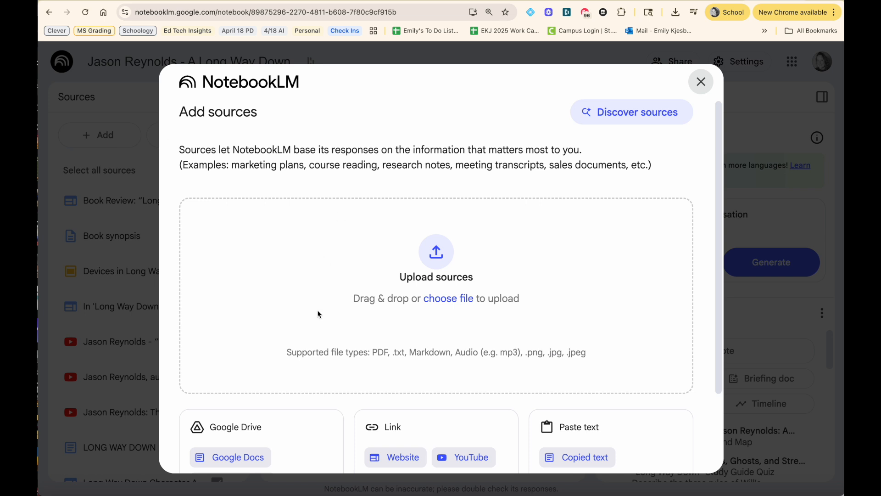
{"action": "scroll", "coordinate": [319, 311], "scroll_direction": "down", "scroll_amount": 2}
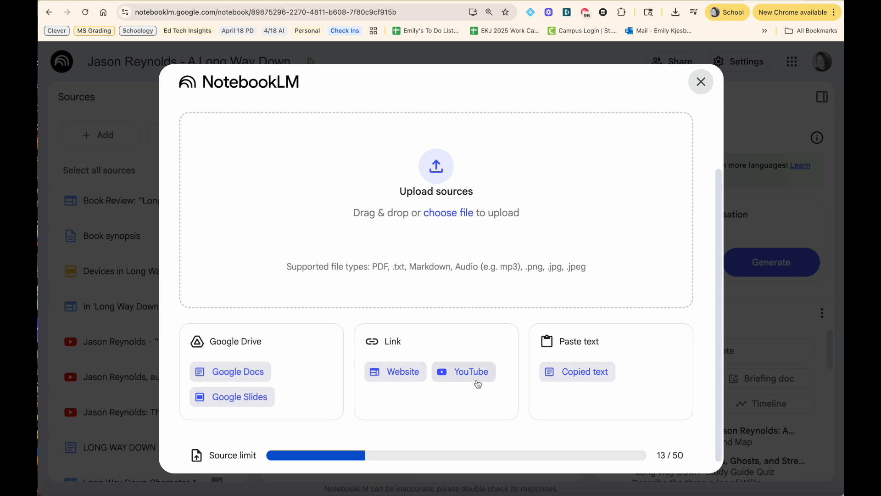
{"action": "scroll", "coordinate": [480, 383], "scroll_direction": "down", "scroll_amount": 1}
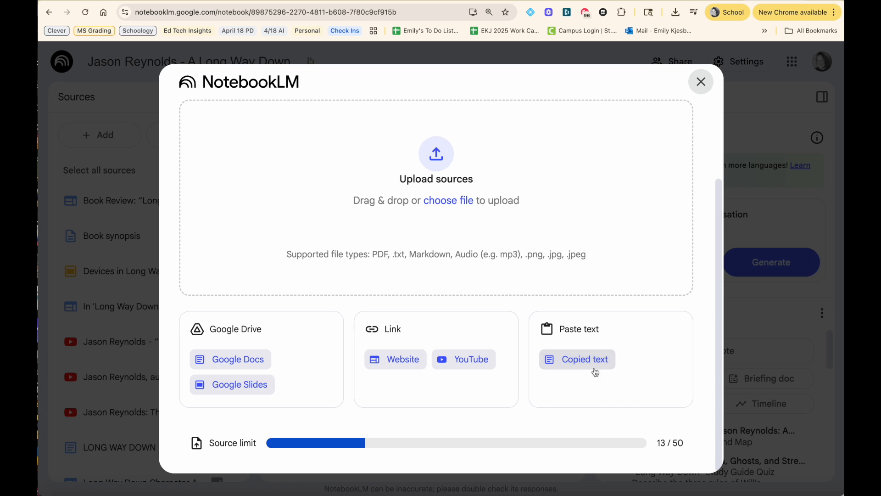
{"action": "left_click", "coordinate": [688, 443]}
{"action": "left_click_drag", "start_coordinate": [688, 443], "coordinate": [655, 442]}
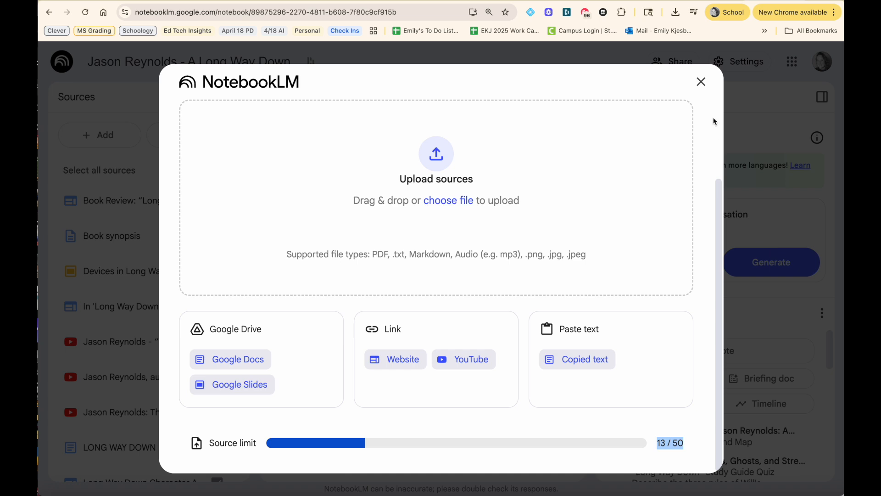
{"action": "left_click", "coordinate": [701, 82]}
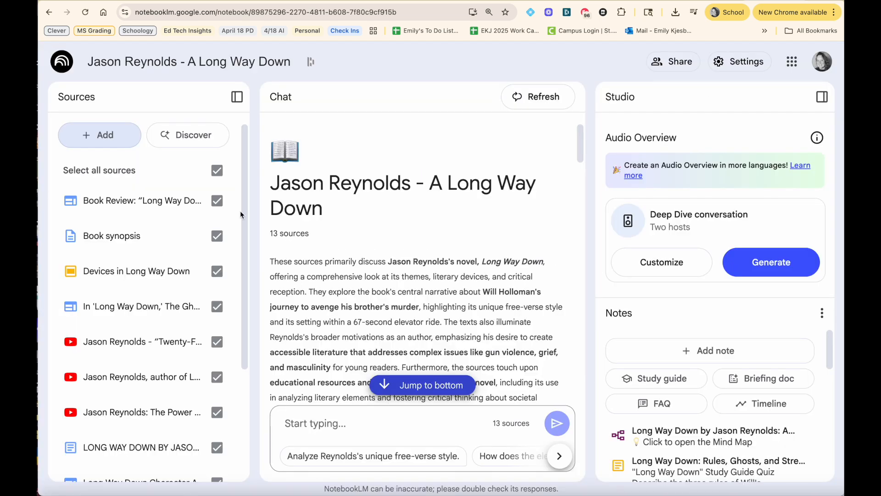
Step: Deselect all sources, then select the three Jason Reynolds video sources and the Long Way Down study guide
{"action": "scroll", "coordinate": [156, 299], "scroll_direction": "down", "scroll_amount": 4}
{"action": "scroll", "coordinate": [152, 302], "scroll_direction": "up", "scroll_amount": 2}
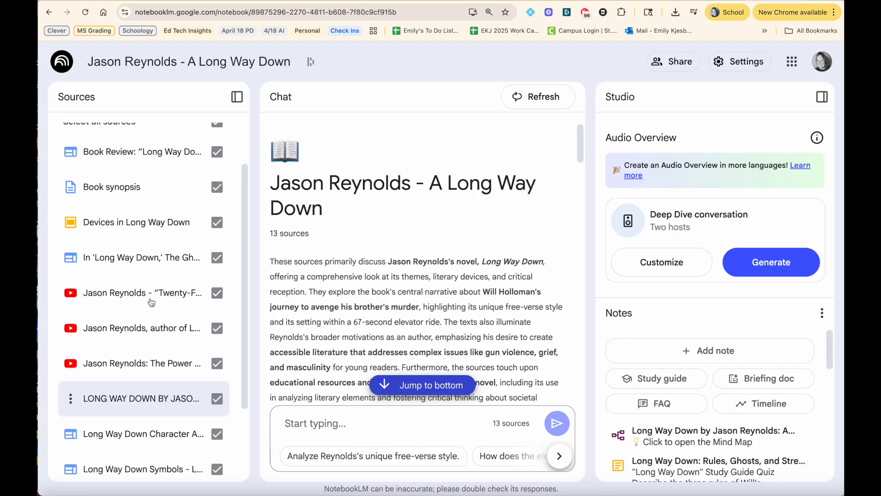
{"action": "scroll", "coordinate": [151, 301], "scroll_direction": "up", "scroll_amount": 2}
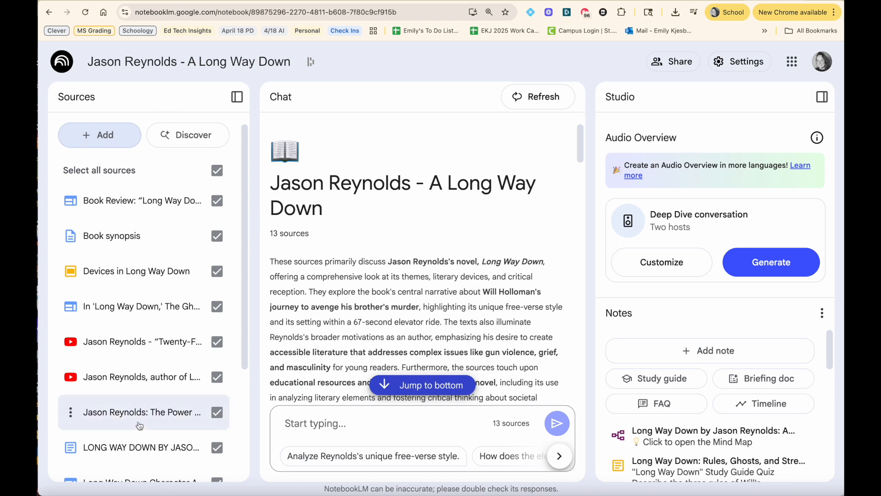
{"action": "left_click", "coordinate": [217, 170]}
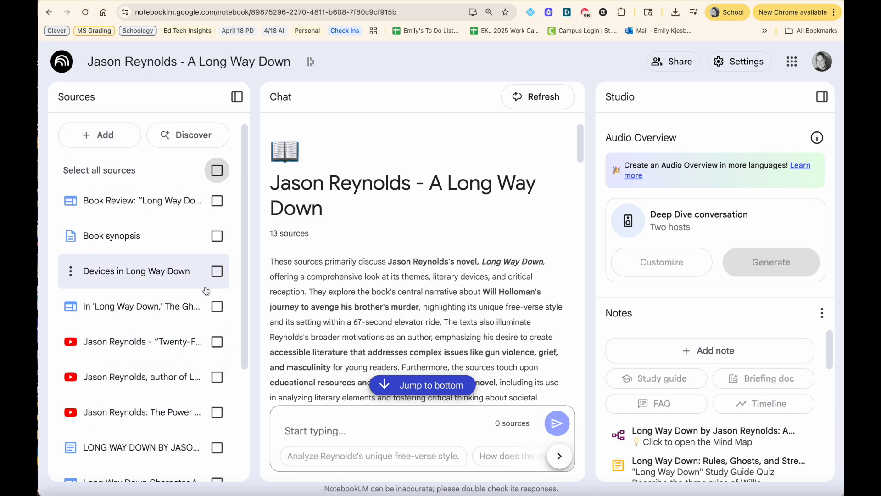
{"action": "scroll", "coordinate": [206, 291], "scroll_direction": "down", "scroll_amount": 1}
{"action": "left_click", "coordinate": [217, 306]}
{"action": "left_click", "coordinate": [216, 342]}
{"action": "left_click", "coordinate": [218, 377]}
{"action": "scroll", "coordinate": [219, 377], "scroll_direction": "down", "scroll_amount": 3}
{"action": "left_click", "coordinate": [217, 394]}
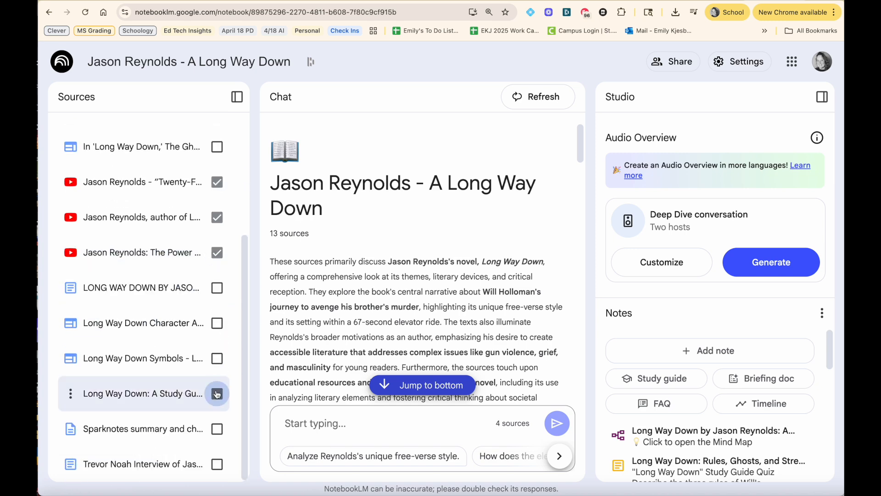
Step: Ask the chat: "Create an engaging lesson hook for 7th grade students, as an introduction to this book."
{"action": "scroll", "coordinate": [160, 342], "scroll_direction": "up", "scroll_amount": 5}
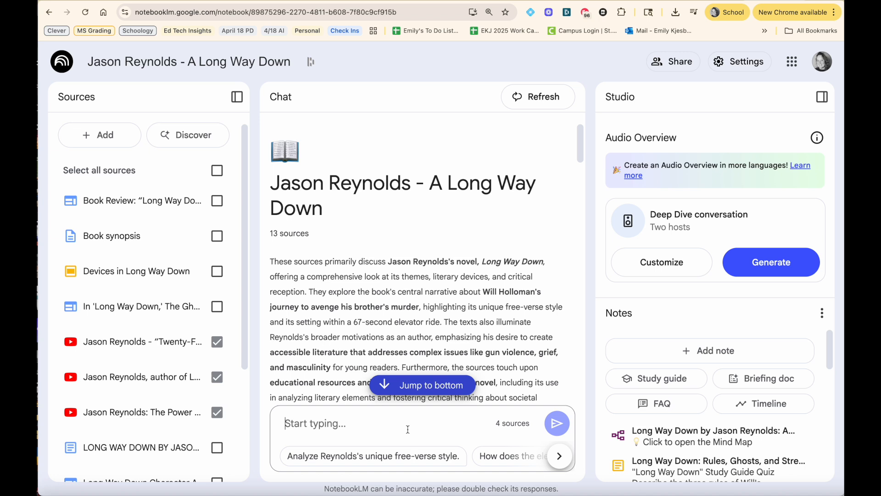
{"action": "type", "text": "Create an engaging lesson hoo"}
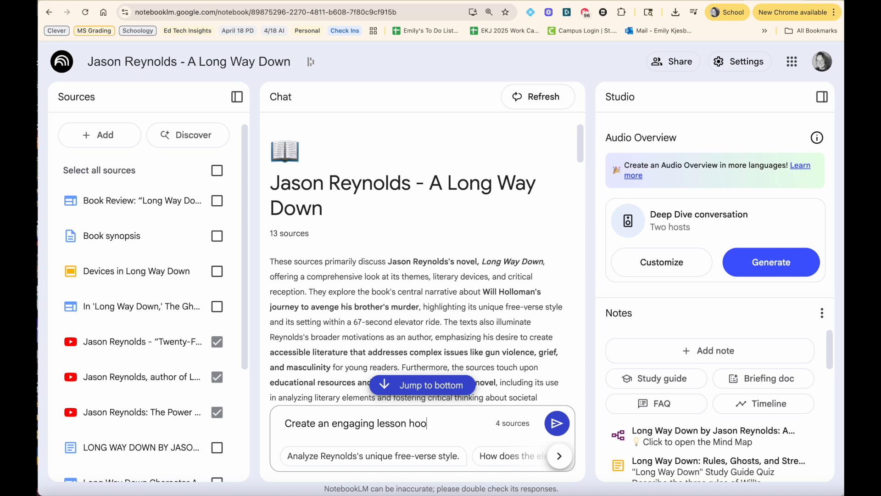
{"action": "type", "text": "k for 7th gra"}
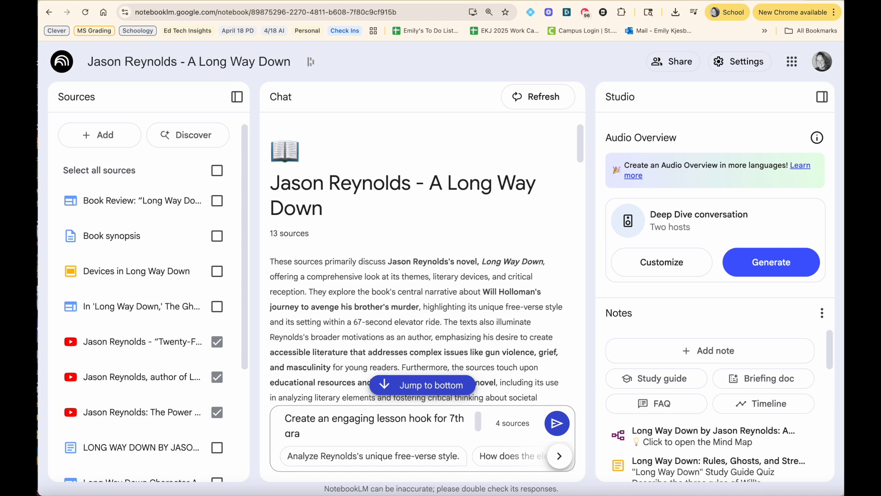
{"action": "key", "text": "BackSpace"}
{"action": "type", "text": "ade"}
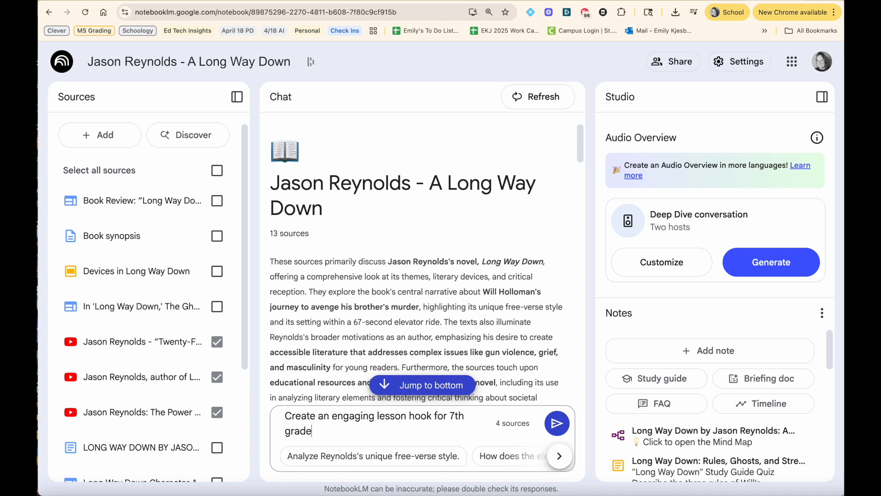
{"action": "type", "text": " students, as an introduction to this book."}
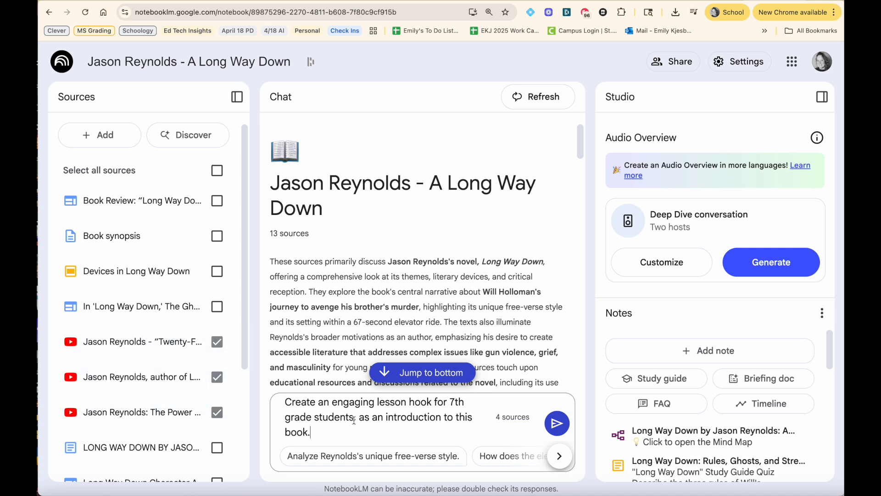
{"action": "left_click_drag", "start_coordinate": [541, 424], "coordinate": [558, 425]}
{"action": "left_click", "coordinate": [558, 425]}
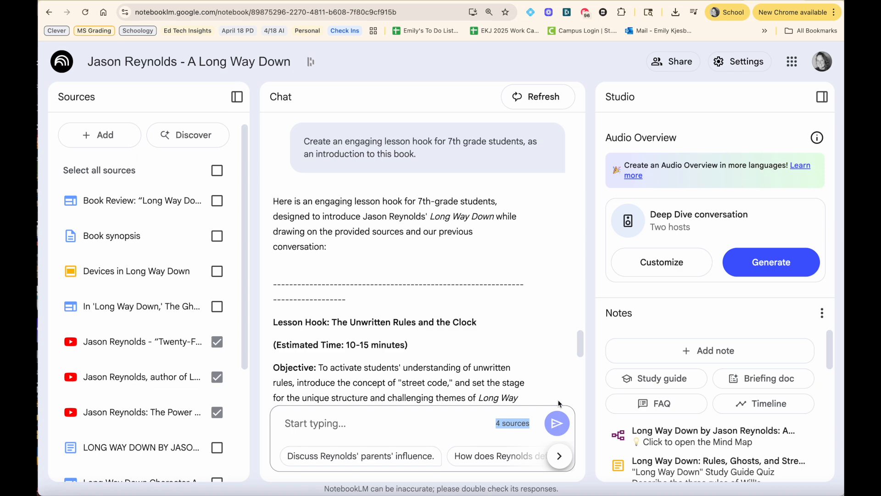
Step: Scroll through the generated lesson hook response and its citations
{"action": "scroll", "coordinate": [367, 264], "scroll_direction": "down", "scroll_amount": 4}
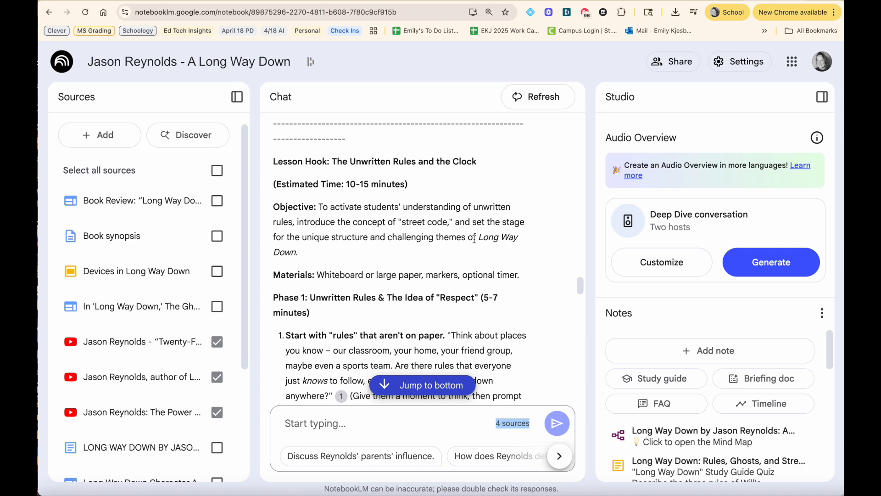
{"action": "scroll", "coordinate": [474, 239], "scroll_direction": "down", "scroll_amount": 5}
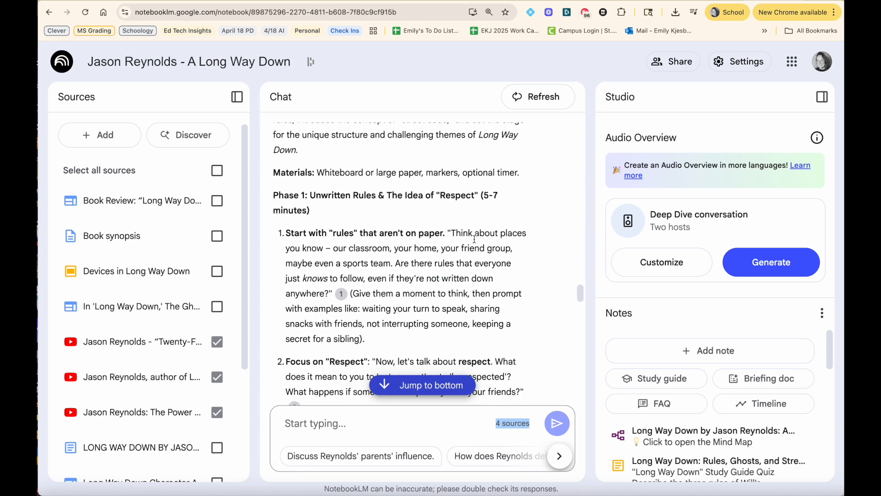
{"action": "scroll", "coordinate": [474, 239], "scroll_direction": "down", "scroll_amount": 3}
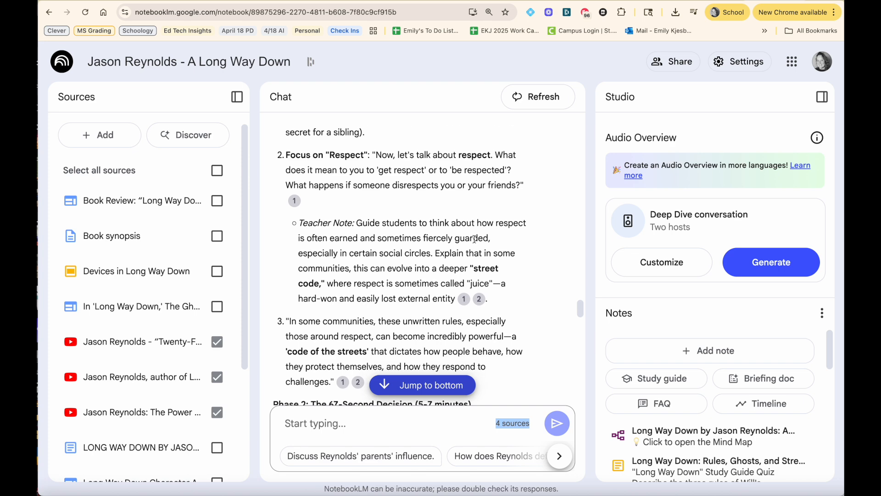
{"action": "scroll", "coordinate": [474, 239], "scroll_direction": "down", "scroll_amount": 2}
{"action": "mouse_move", "coordinate": [477, 242]}
{"action": "scroll", "coordinate": [476, 241], "scroll_direction": "up", "scroll_amount": 2}
{"action": "mouse_move", "coordinate": [298, 208]}
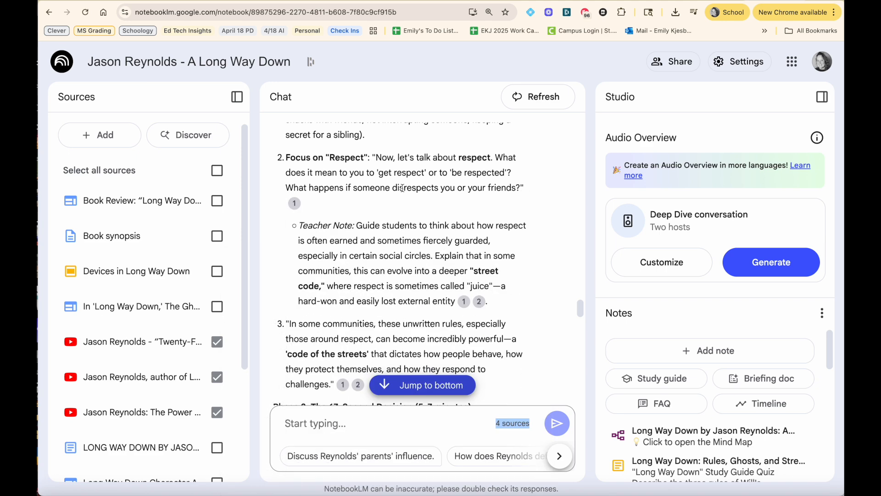
{"action": "mouse_move", "coordinate": [465, 307]}
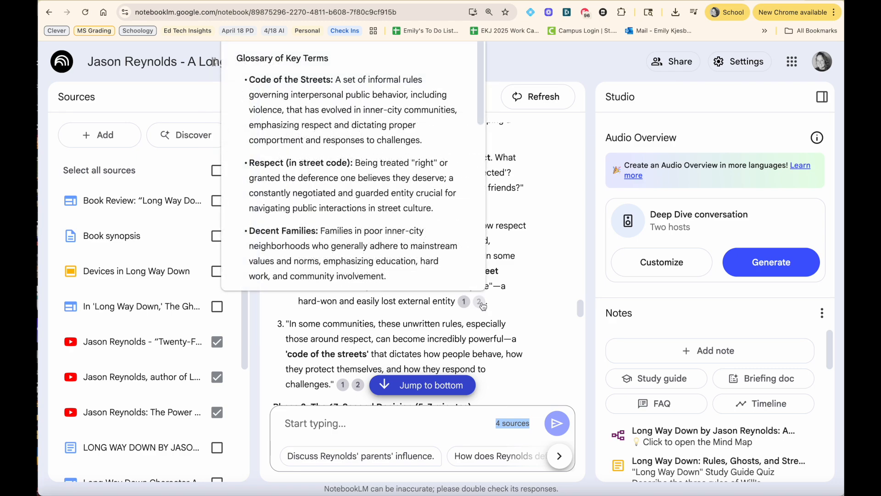
Step: Follow citation 2 into the study guide source, read the highlighted passage, and close the source view
{"action": "left_click", "coordinate": [480, 301]}
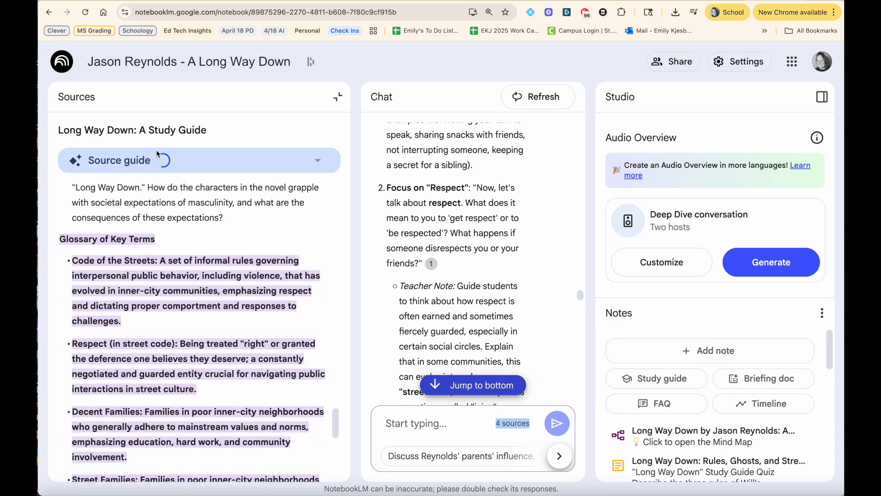
{"action": "scroll", "coordinate": [174, 256], "scroll_direction": "up", "scroll_amount": 15}
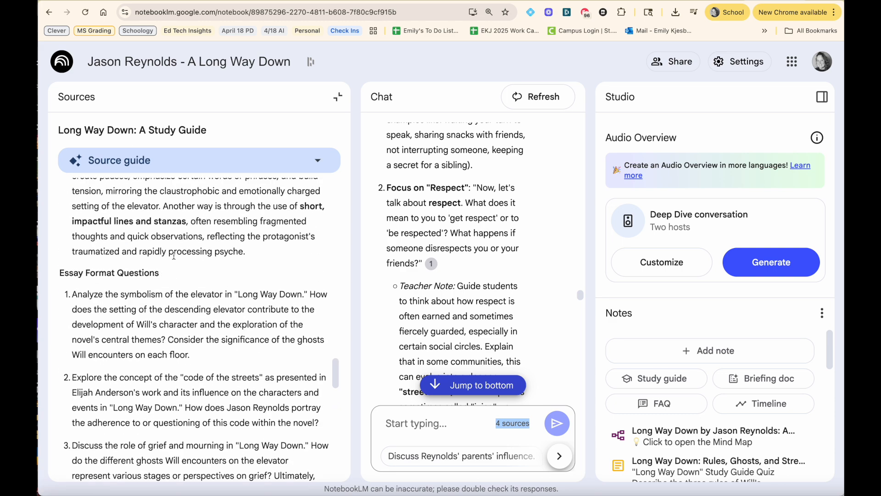
{"action": "scroll", "coordinate": [174, 257], "scroll_direction": "up", "scroll_amount": 15}
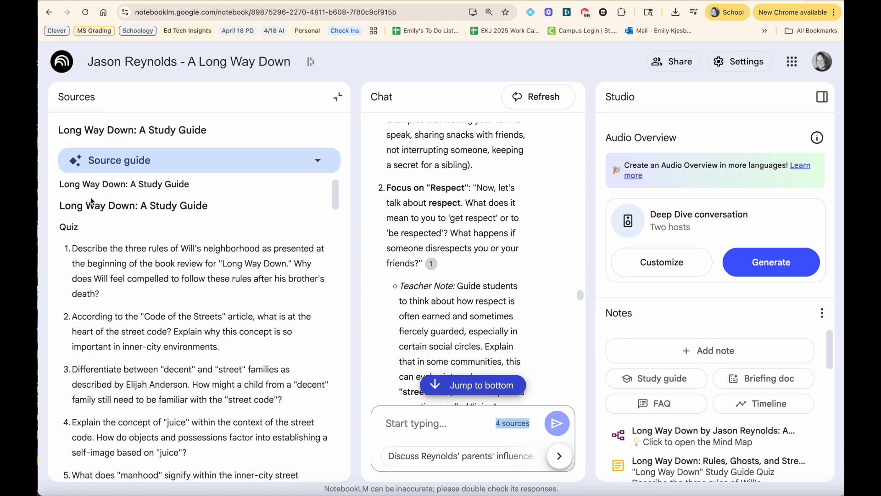
{"action": "scroll", "coordinate": [194, 224], "scroll_direction": "down", "scroll_amount": 20}
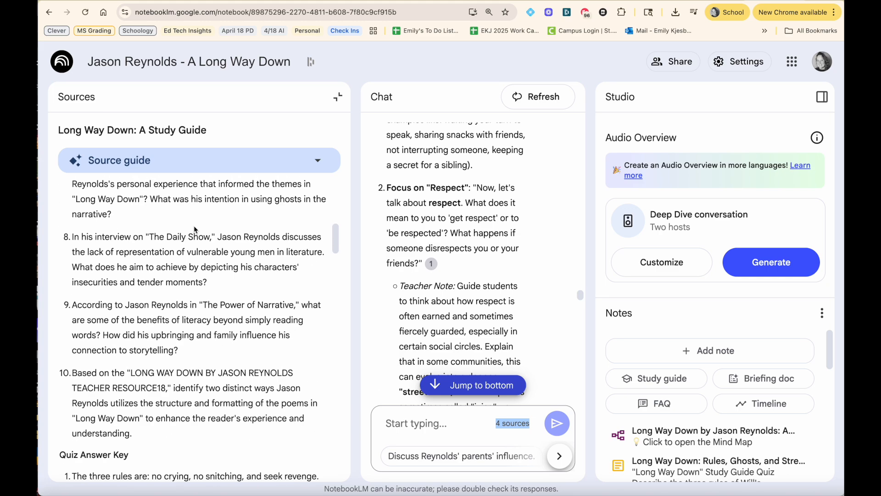
{"action": "scroll", "coordinate": [194, 225], "scroll_direction": "down", "scroll_amount": 20}
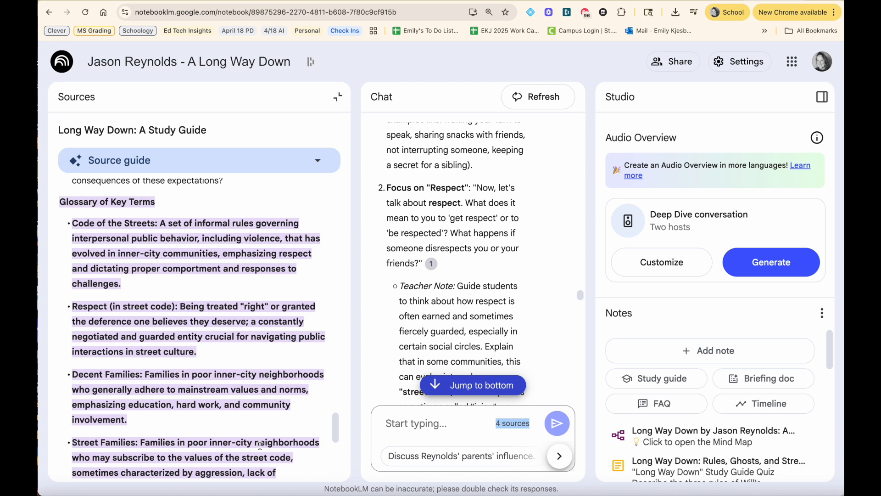
{"action": "scroll", "coordinate": [496, 311], "scroll_direction": "down", "scroll_amount": 3}
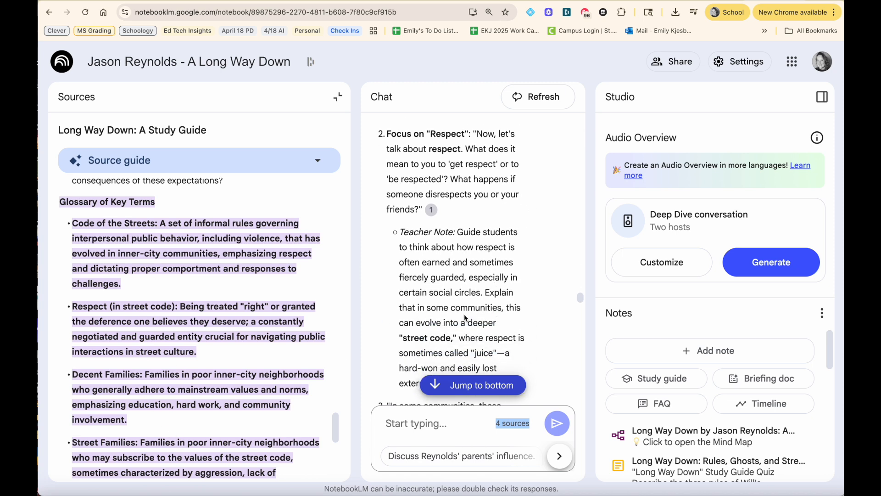
{"action": "scroll", "coordinate": [464, 317], "scroll_direction": "down", "scroll_amount": 20}
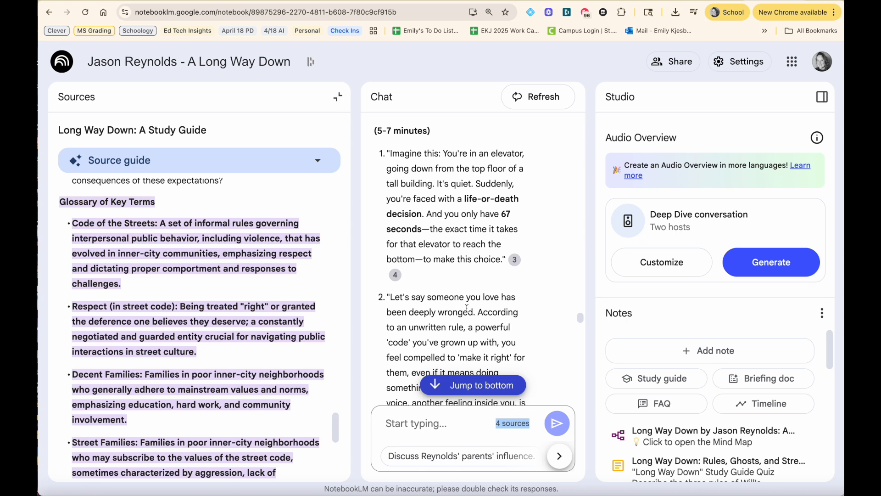
{"action": "left_click", "coordinate": [338, 97]}
Step: Select all sources and ask: "What are Jason Reynold's key motivations for writing this book"
{"action": "left_click", "coordinate": [311, 424]}
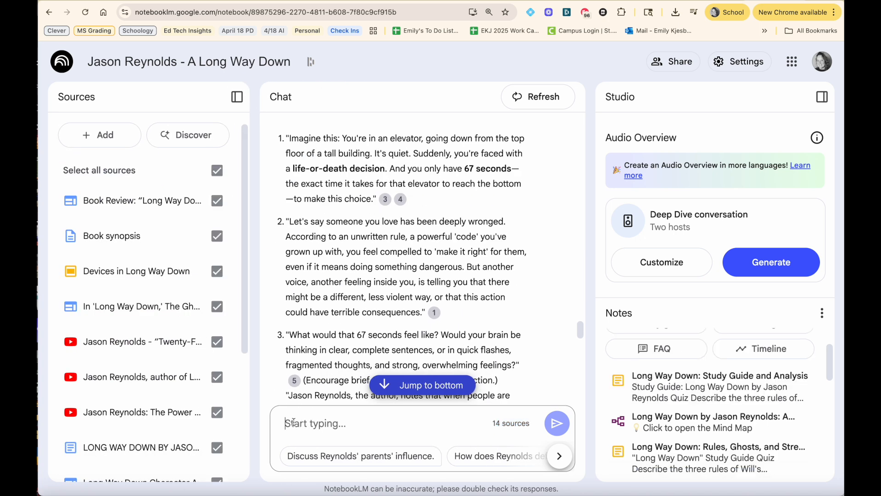
{"action": "type", "text": "What ar"}
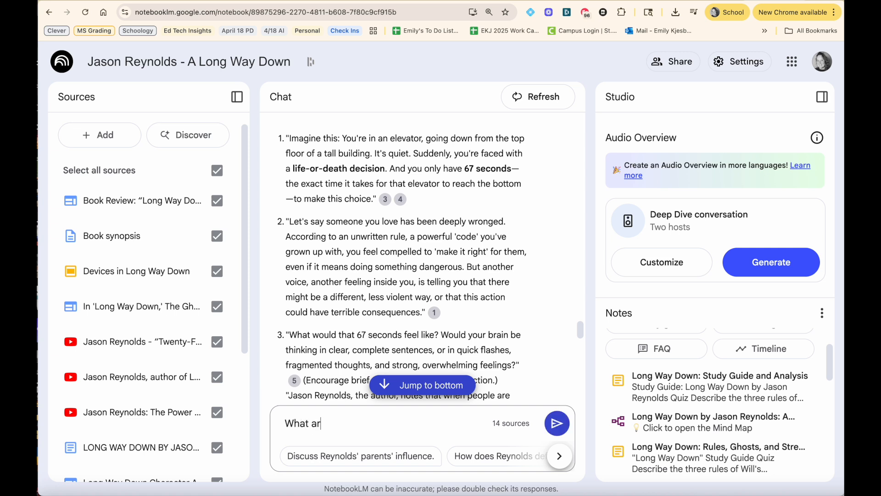
{"action": "type", "text": "e Jason Reynold's key mao"}
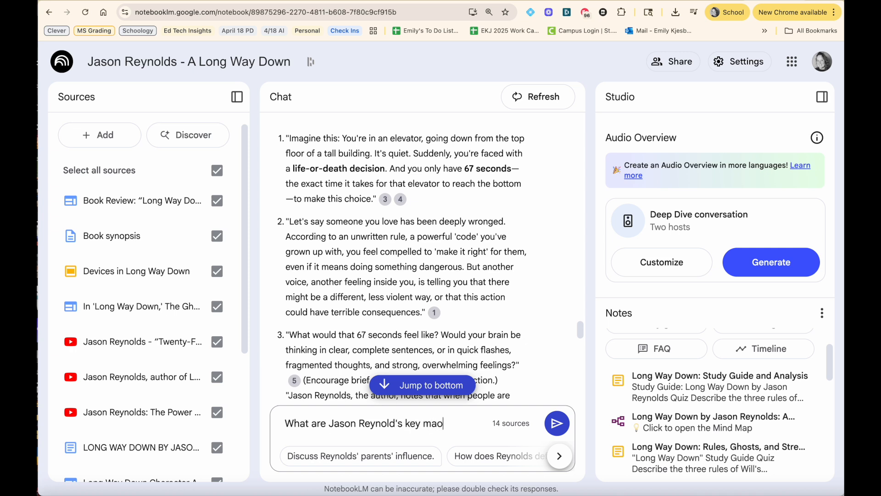
{"action": "key", "text": "BackSpace"}
{"action": "type", "text": "motivations for writing this book"}
{"action": "key", "text": "Return"}
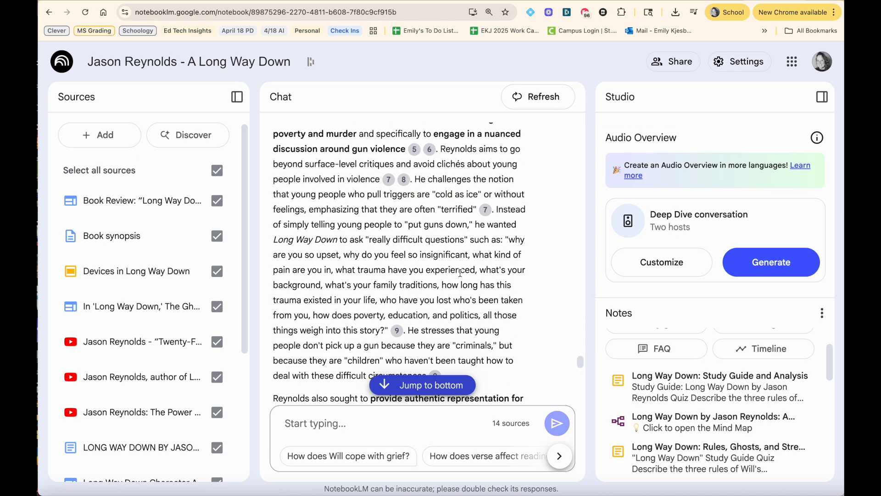
Step: Save the motivations response to a note
{"action": "scroll", "coordinate": [460, 273], "scroll_direction": "down", "scroll_amount": 14}
{"action": "scroll", "coordinate": [460, 273], "scroll_direction": "down", "scroll_amount": 1}
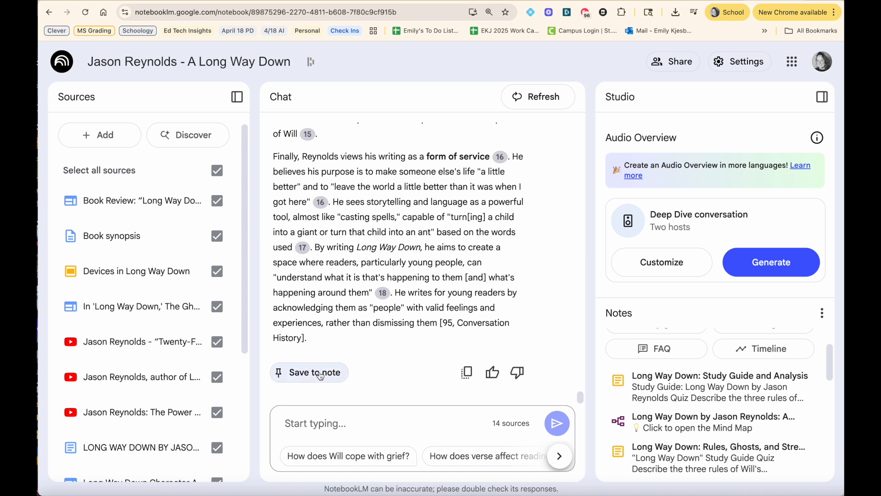
{"action": "left_click", "coordinate": [296, 374]}
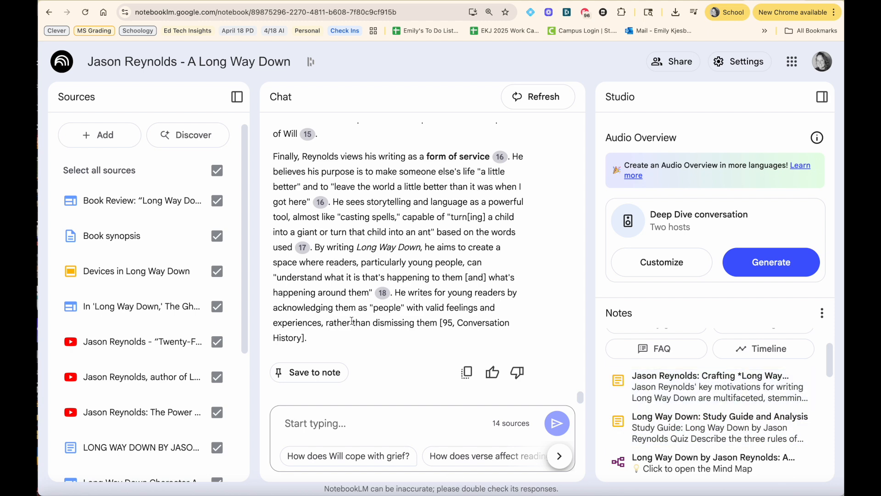
Step: Scroll back through the motivations response and the notes list
{"action": "scroll", "coordinate": [349, 321], "scroll_direction": "up", "scroll_amount": 1}
{"action": "scroll", "coordinate": [348, 321], "scroll_direction": "up", "scroll_amount": 10}
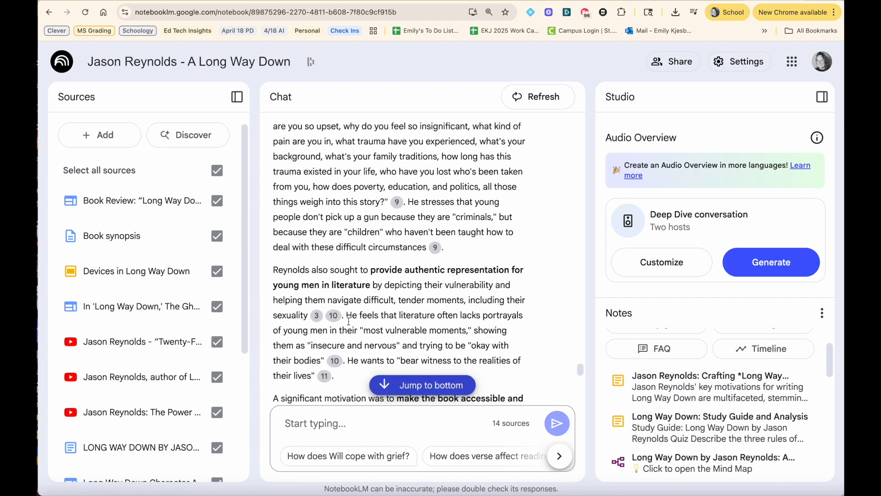
{"action": "scroll", "coordinate": [350, 324], "scroll_direction": "up", "scroll_amount": 15}
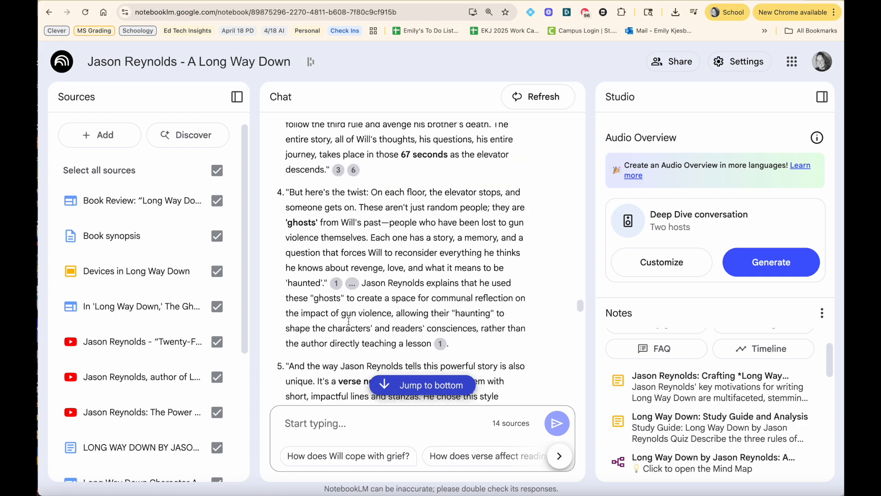
{"action": "scroll", "coordinate": [349, 322], "scroll_direction": "up", "scroll_amount": 3}
{"action": "scroll", "coordinate": [349, 322], "scroll_direction": "down", "scroll_amount": 20}
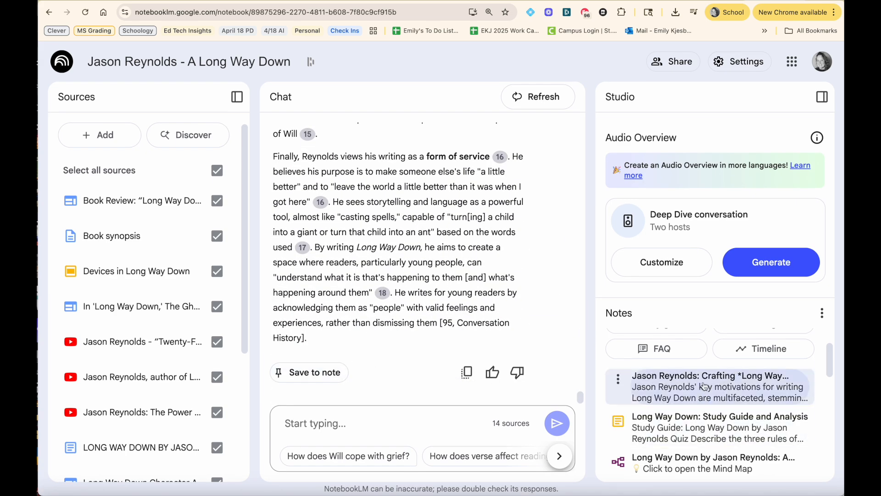
{"action": "scroll", "coordinate": [741, 440], "scroll_direction": "down", "scroll_amount": 3}
{"action": "scroll", "coordinate": [741, 440], "scroll_direction": "up", "scroll_amount": 3}
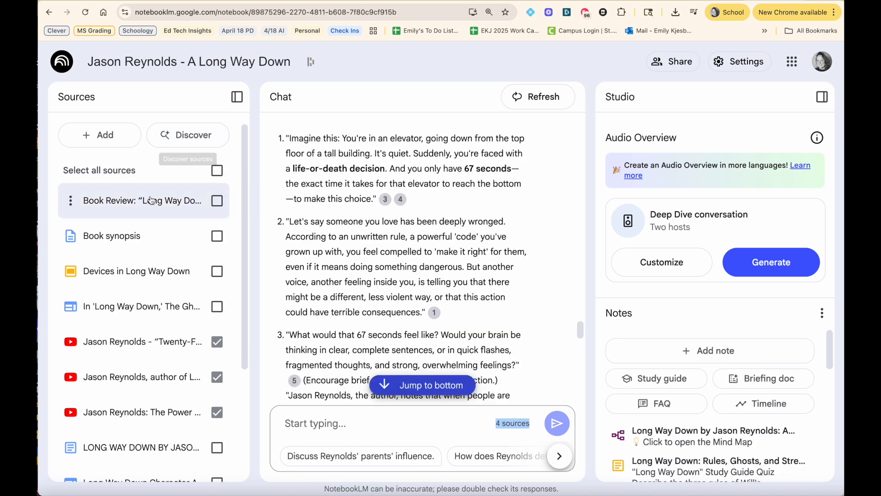
Step: Generate a study guide from all the notebook's sources
{"action": "left_click", "coordinate": [216, 171]}
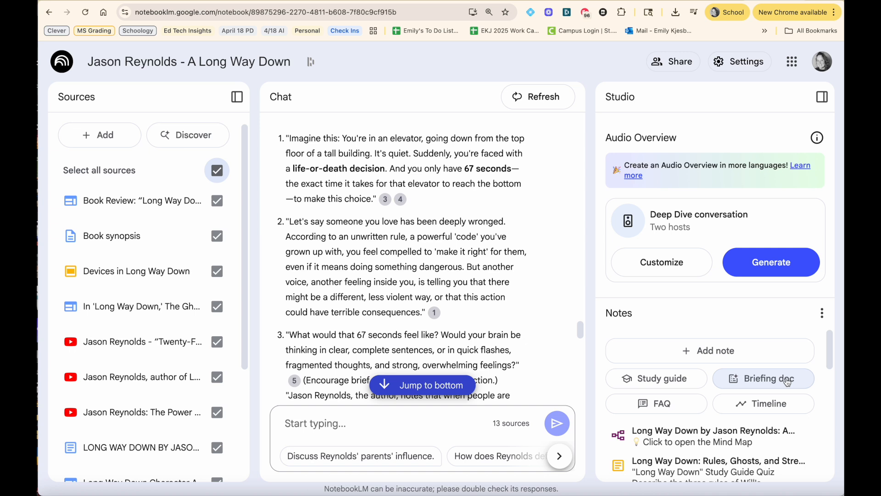
{"action": "left_click", "coordinate": [665, 381]}
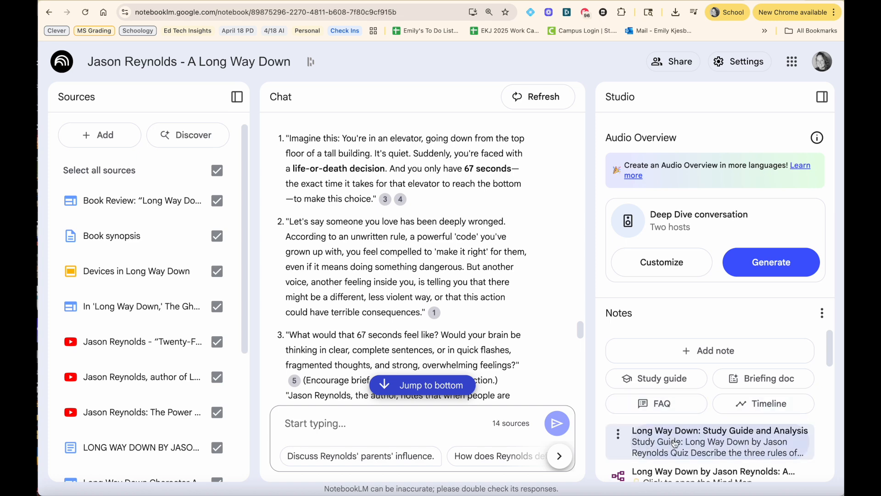
Step: Open the Long Way Down: Study Guide and Analysis note and scroll through its quiz and answer key
{"action": "left_click", "coordinate": [674, 443]}
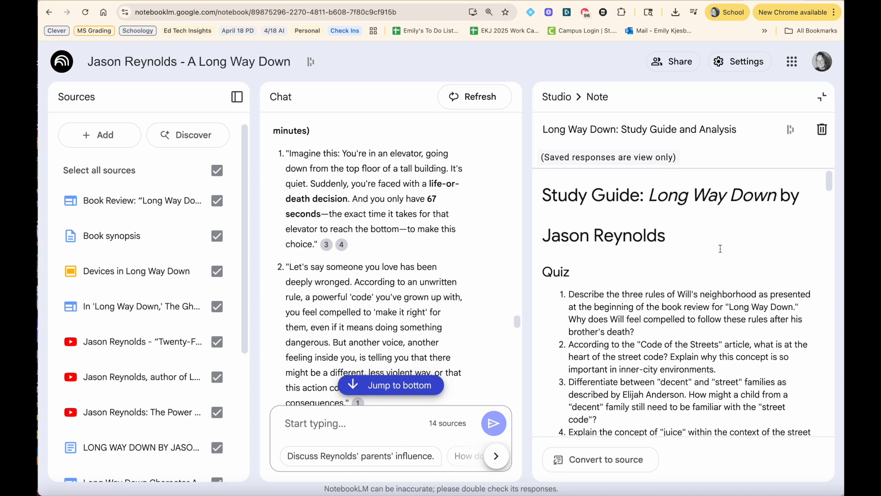
{"action": "scroll", "coordinate": [721, 248], "scroll_direction": "down", "scroll_amount": 3}
{"action": "scroll", "coordinate": [642, 251], "scroll_direction": "down", "scroll_amount": 6}
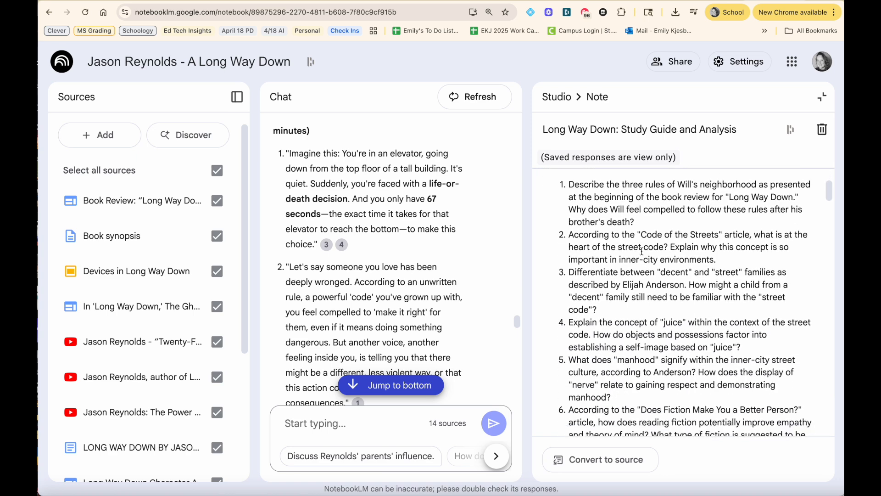
{"action": "scroll", "coordinate": [642, 251], "scroll_direction": "down", "scroll_amount": 8}
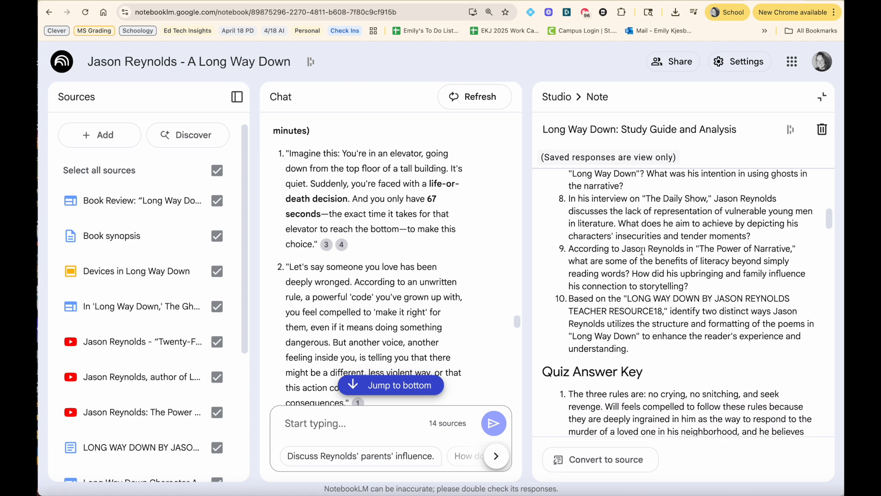
{"action": "scroll", "coordinate": [642, 251], "scroll_direction": "down", "scroll_amount": 8}
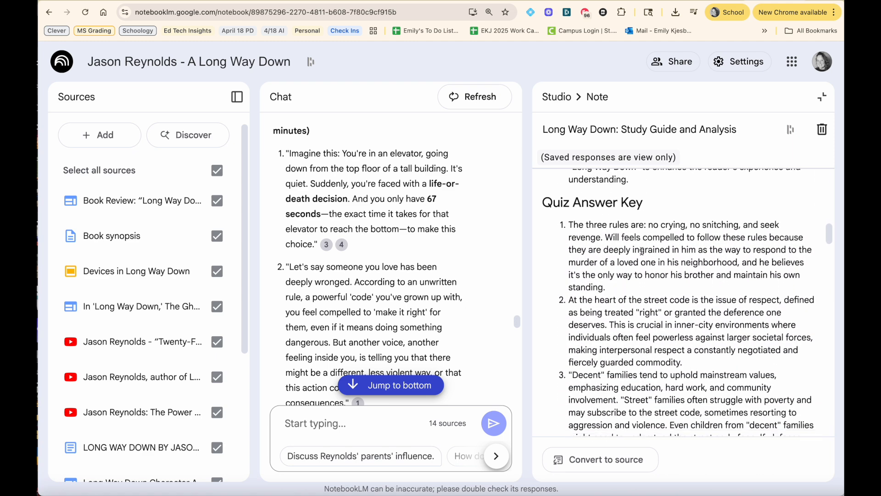
{"action": "scroll", "coordinate": [642, 251], "scroll_direction": "down", "scroll_amount": 10}
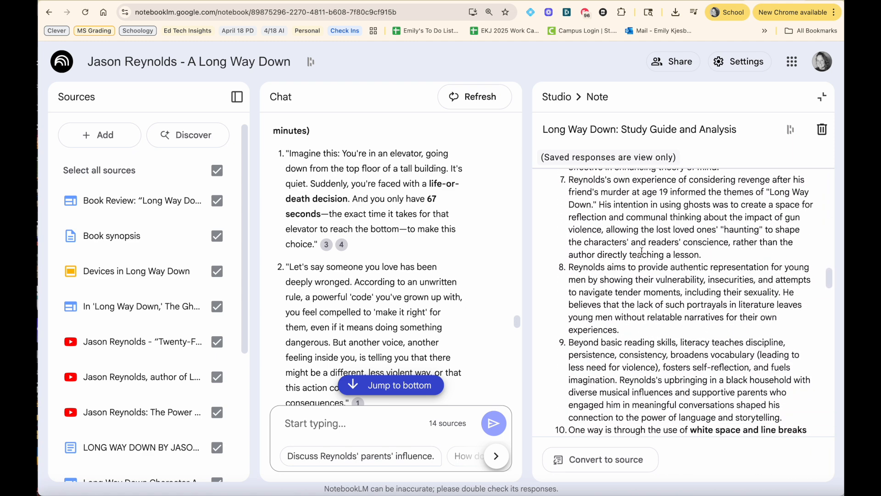
Step: Return to the top of the study guide note, close it, and scroll through the chat response and sources list
{"action": "scroll", "coordinate": [643, 301], "scroll_direction": "down", "scroll_amount": 4}
{"action": "scroll", "coordinate": [644, 301], "scroll_direction": "up", "scroll_amount": 20}
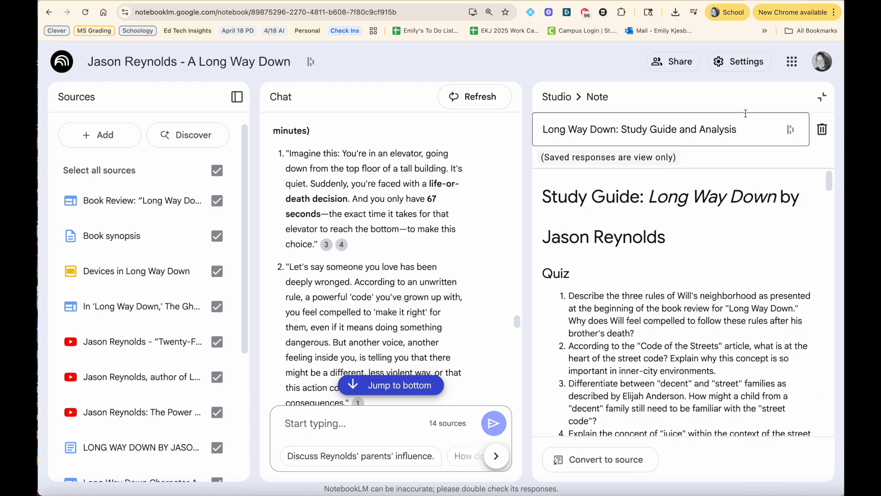
{"action": "left_click", "coordinate": [824, 100]}
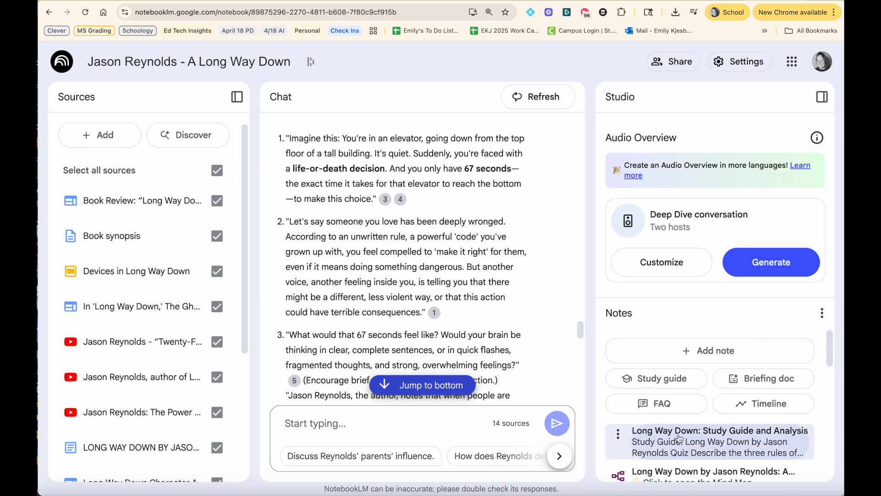
{"action": "scroll", "coordinate": [704, 441], "scroll_direction": "down", "scroll_amount": 2}
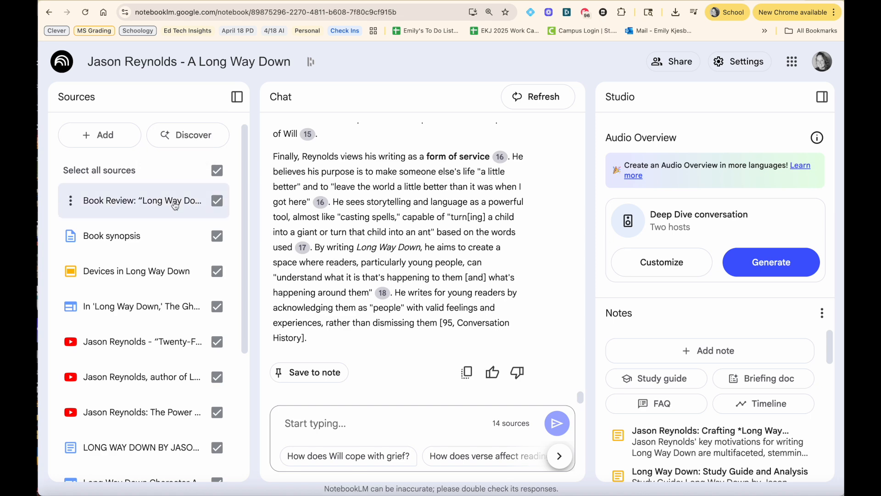
{"action": "scroll", "coordinate": [156, 202], "scroll_direction": "down", "scroll_amount": 5}
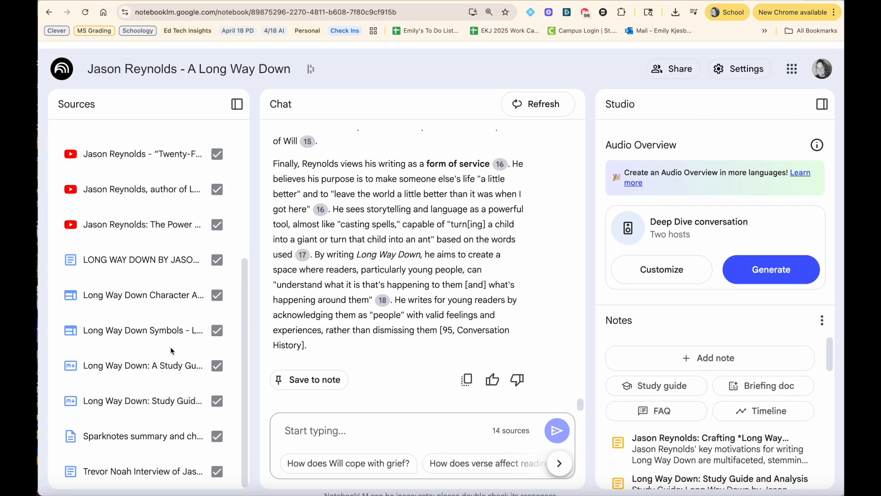
{"action": "scroll", "coordinate": [193, 253], "scroll_direction": "up", "scroll_amount": 5}
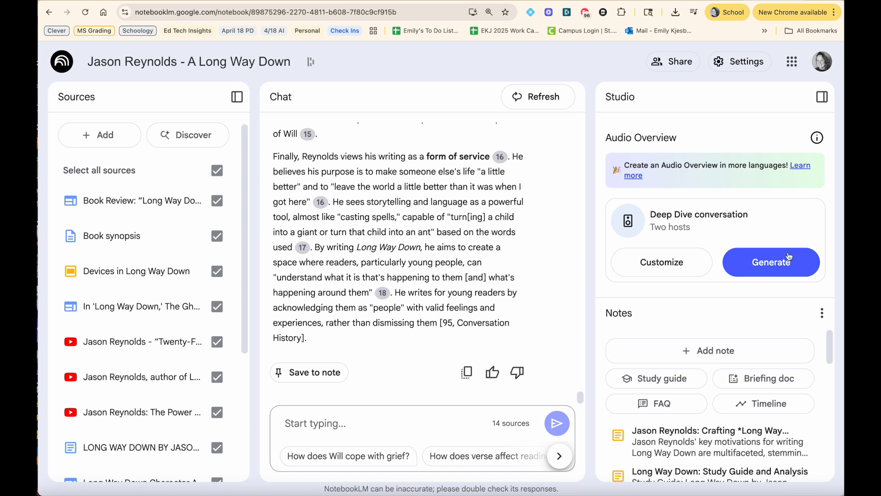
Step: Customize the Audio Overview as Shorter, focused on "Please focus on the rationale behind Jason Reynold's decision to write this book. Make appropriate for 7th grade students.", and generate it
{"action": "left_click", "coordinate": [650, 262]}
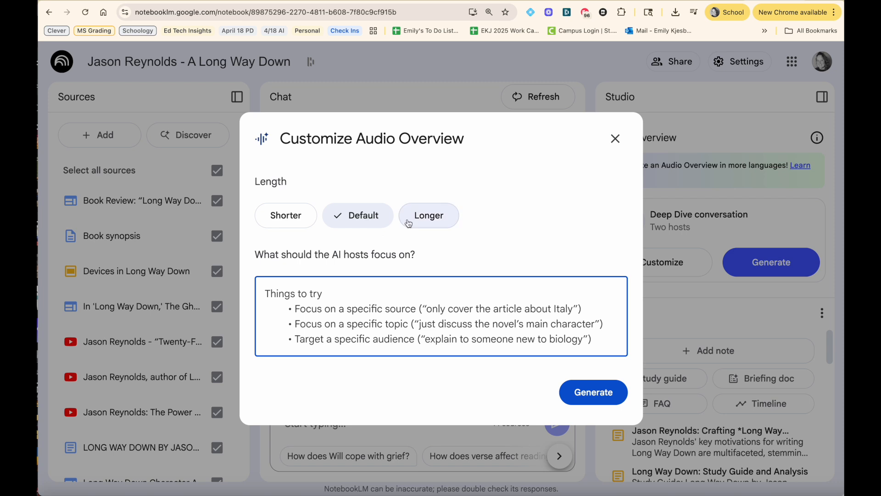
{"action": "left_click", "coordinate": [286, 214]}
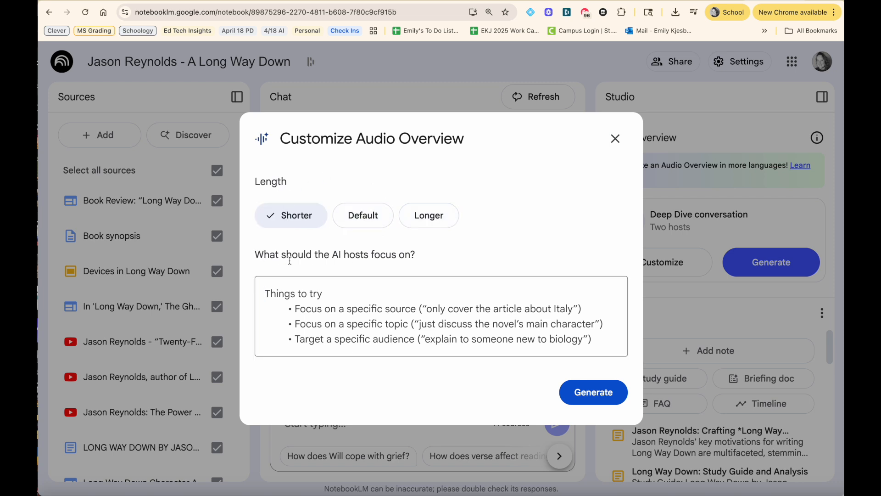
{"action": "left_click_drag", "start_coordinate": [417, 254], "coordinate": [253, 253]}
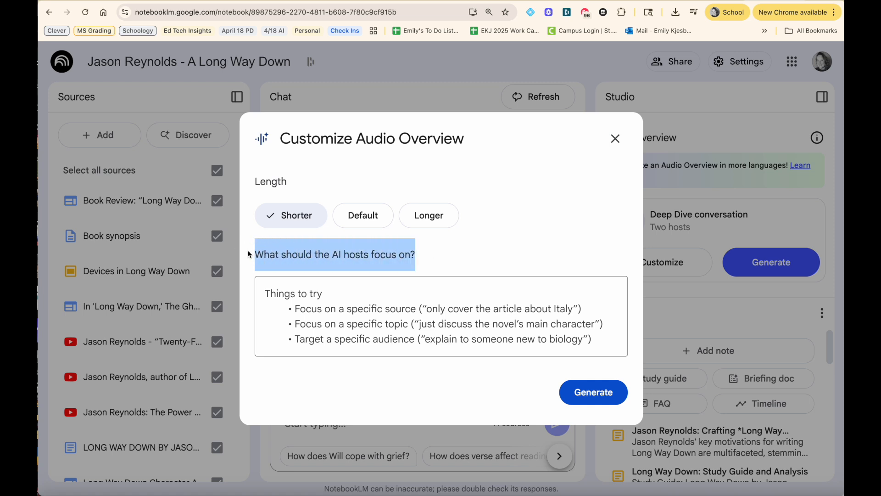
{"action": "left_click", "coordinate": [277, 296]}
{"action": "type", "text": "Please focus on the rationale behind Jason Reynold's decision to write this book. Make appropriate for 7th grade students."}
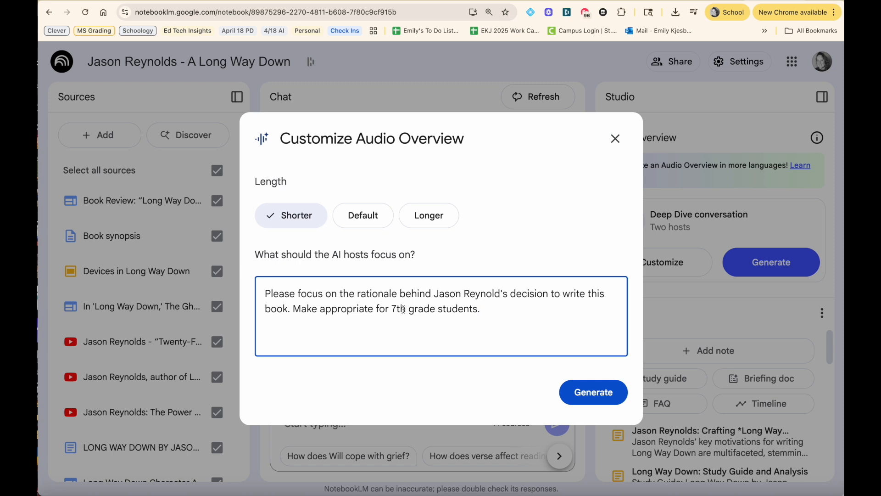
{"action": "left_click", "coordinate": [592, 397]}
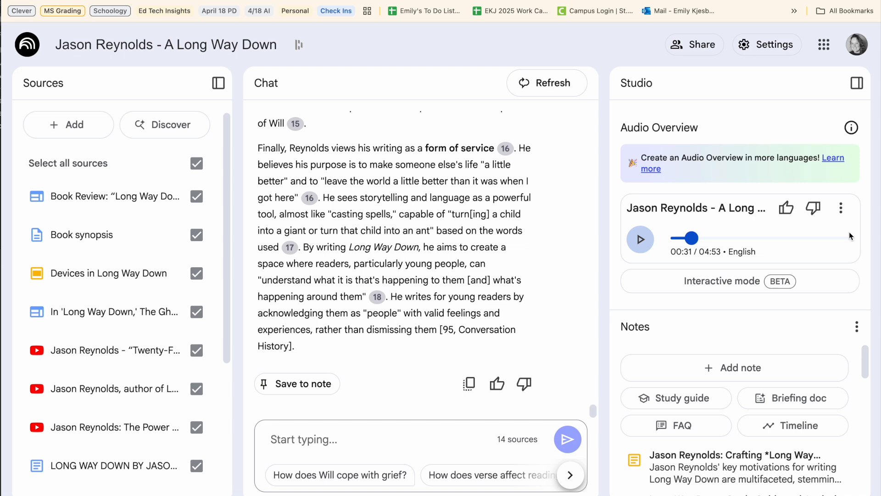
Step: Review the audio overview's options, including the playback speed choices, download and delete
{"action": "left_click", "coordinate": [842, 207]}
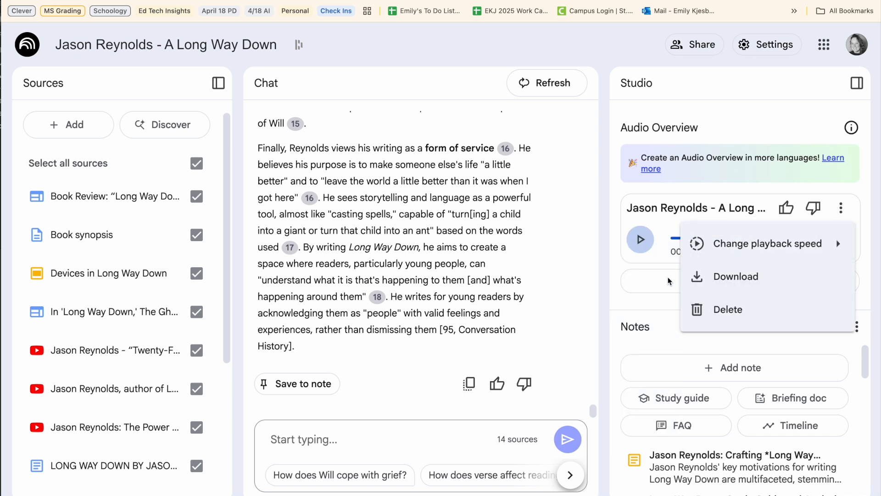
{"action": "left_click", "coordinate": [618, 271]}
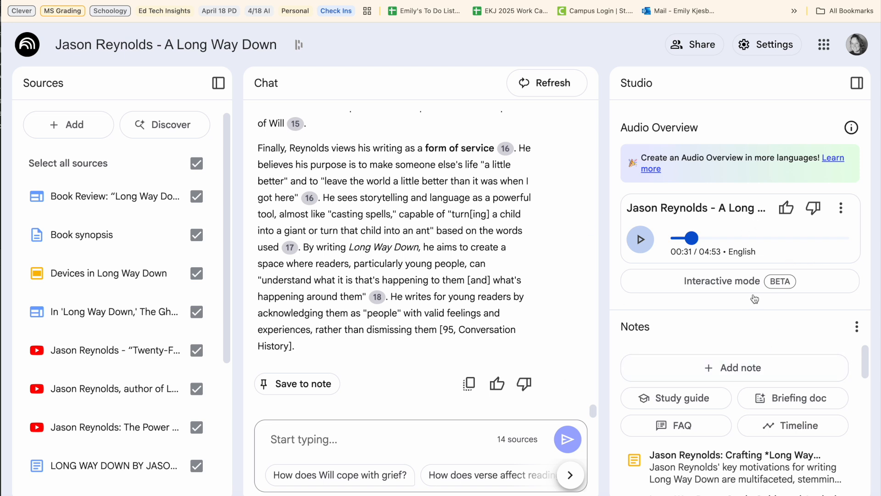
{"action": "left_click", "coordinate": [841, 209]}
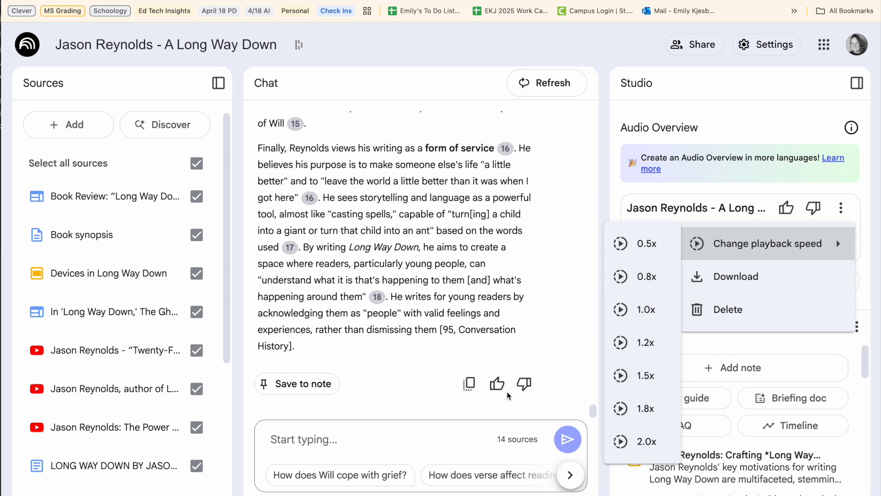
{"action": "left_click", "coordinate": [757, 118]}
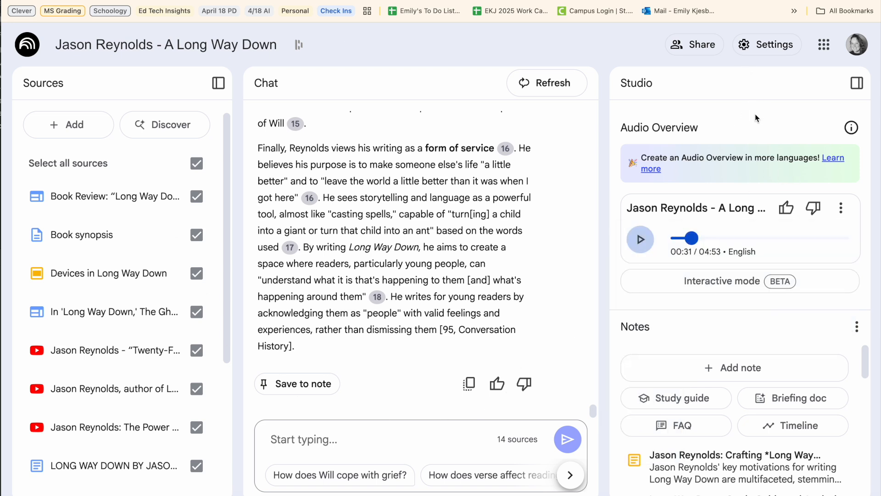